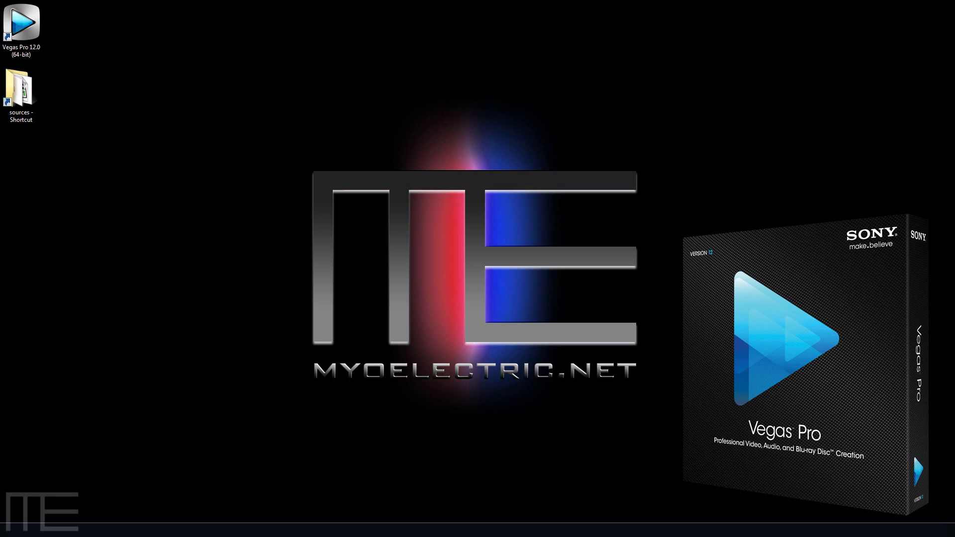
{"action": "double_click", "coordinate": [22, 22]}
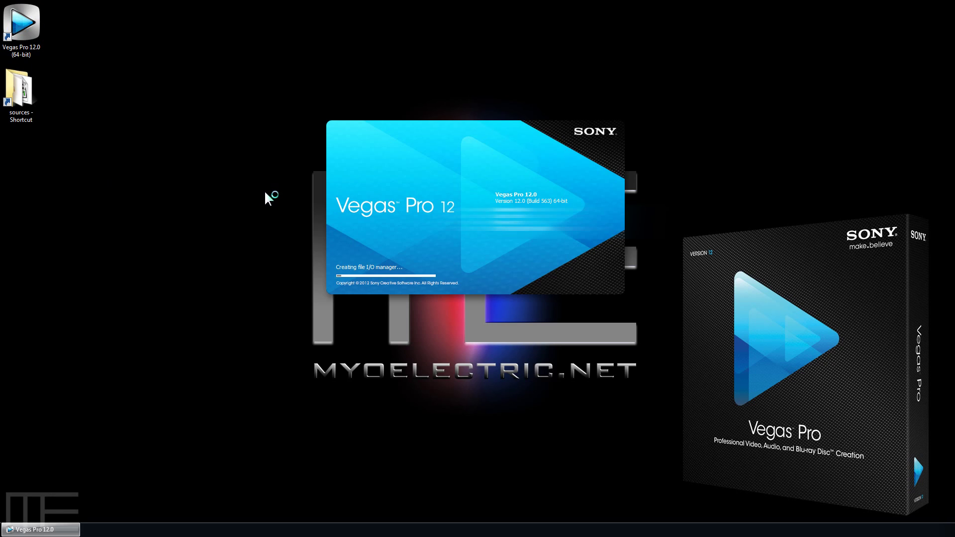
{"action": "key", "text": "Return"}
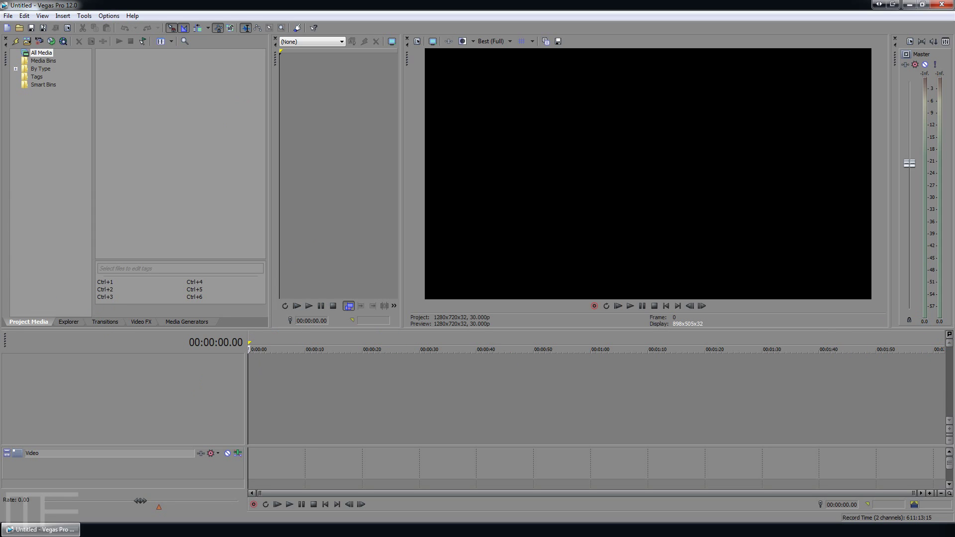
{"action": "left_click_drag", "start_coordinate": [0, 150], "coordinate": [750, 97]}
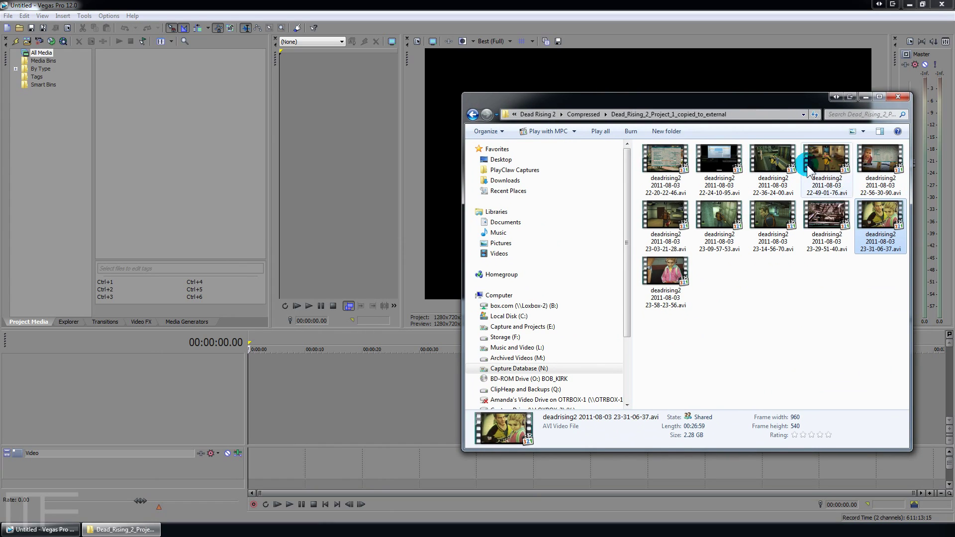
{"action": "left_click_drag", "start_coordinate": [876, 218], "coordinate": [263, 385]}
{"action": "left_click_drag", "start_coordinate": [327, 378], "coordinate": [326, 377]}
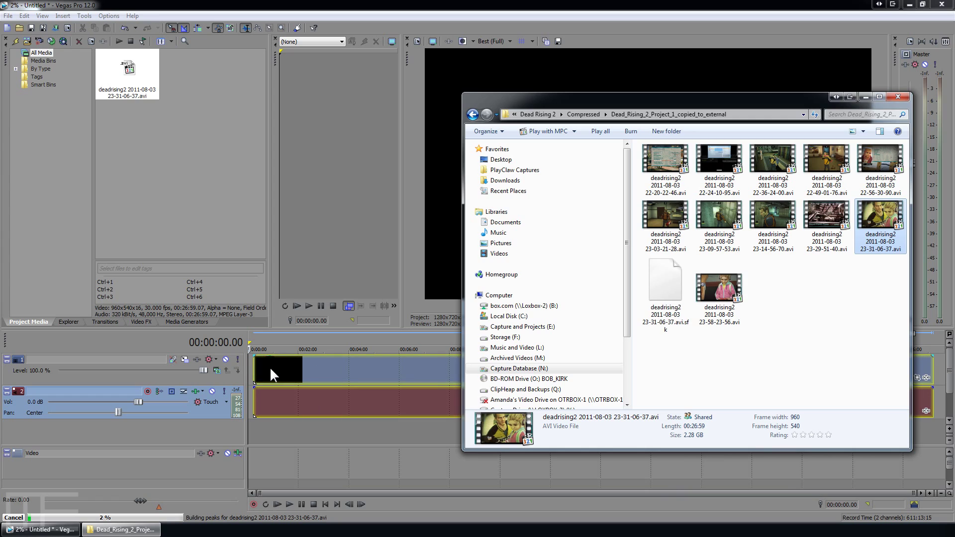
{"action": "left_click", "coordinate": [41, 375]}
{"action": "left_click", "coordinate": [20, 405]}
{"action": "left_click", "coordinate": [30, 380]}
{"action": "mouse_move", "coordinate": [52, 360]}
{"action": "left_mouse_down"}
{"action": "mouse_move", "coordinate": [214, 386]}
{"action": "mouse_move", "coordinate": [55, 361]}
{"action": "left_mouse_up"}
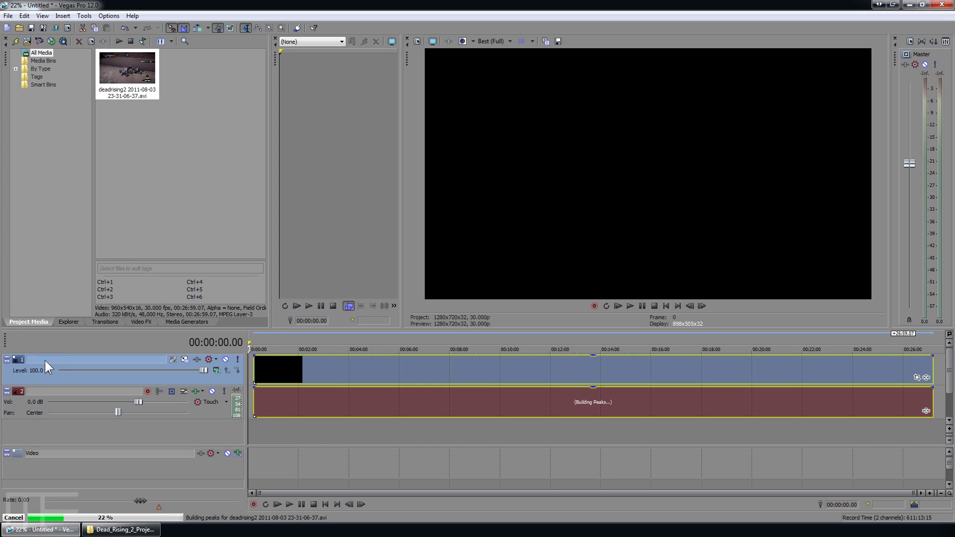
{"action": "double_click", "coordinate": [35, 390]}
{"action": "double_click", "coordinate": [41, 359]}
- Move the clip along the timeline to start at about 00:02:49 and add a fade-in to the video event
{"action": "left_click", "coordinate": [271, 358]}
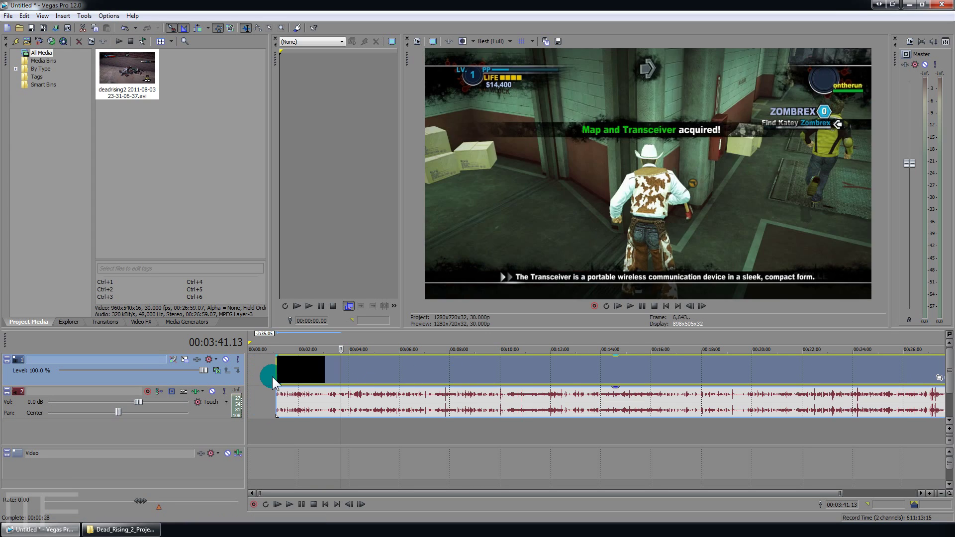
{"action": "left_click", "coordinate": [275, 370]}
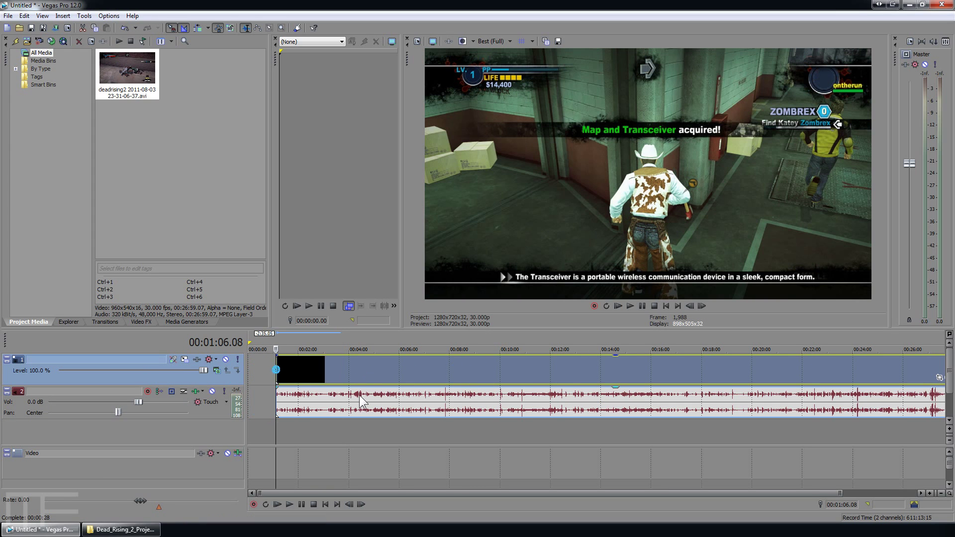
{"action": "scroll", "coordinate": [361, 398], "scroll_direction": "down", "scroll_amount": 1}
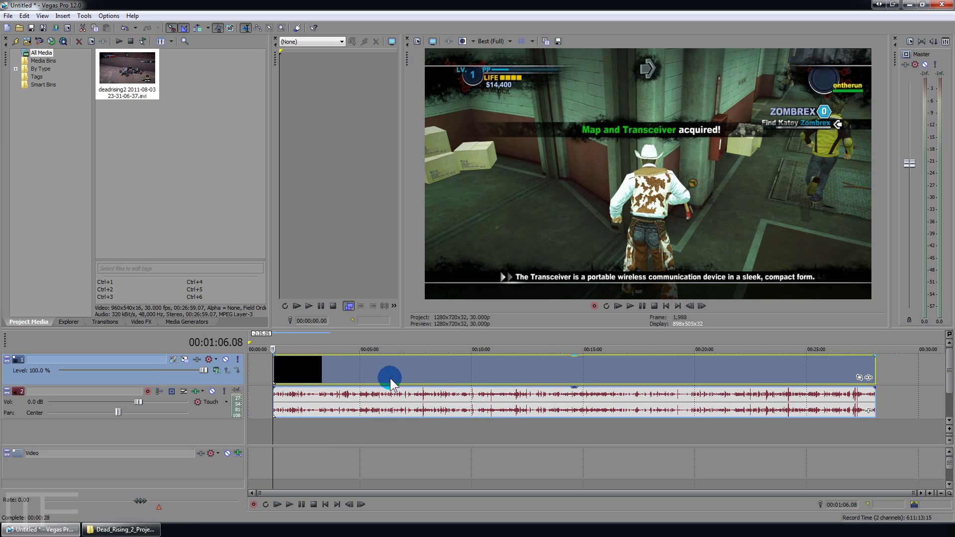
{"action": "scroll", "coordinate": [295, 367], "scroll_direction": "up", "scroll_amount": 1}
{"action": "left_click_drag", "start_coordinate": [332, 378], "coordinate": [369, 373]}
{"action": "left_click", "coordinate": [331, 362]}
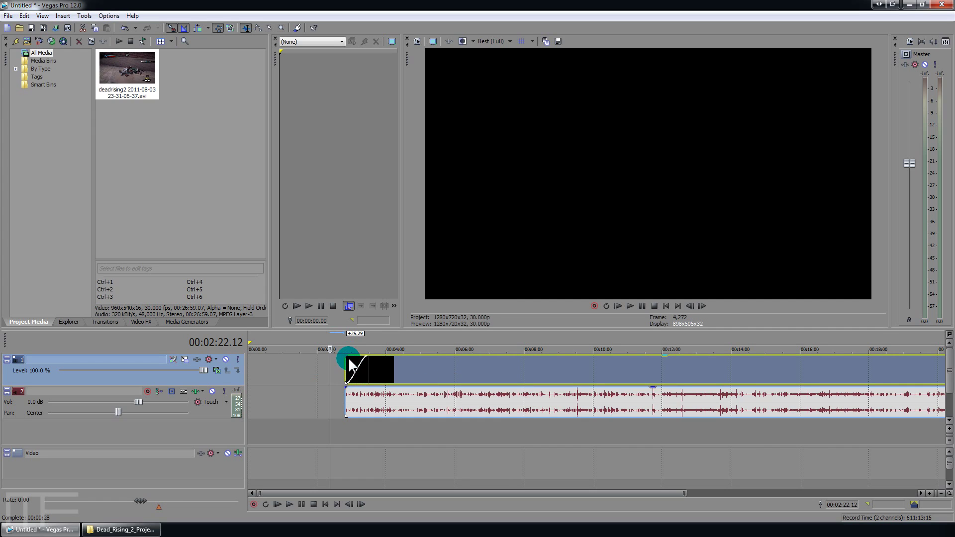
- Shorten the video event's fade-in to about 2.4 seconds and place the clip's start at 00:02:40
{"action": "scroll", "coordinate": [380, 368], "scroll_direction": "up", "scroll_amount": 4}
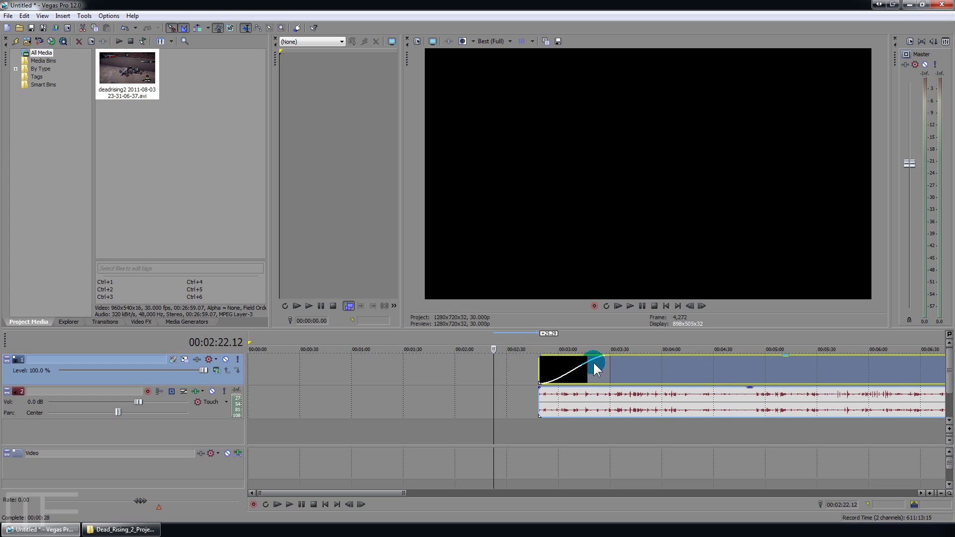
{"action": "left_click_drag", "start_coordinate": [607, 364], "coordinate": [535, 373]}
{"action": "left_click", "coordinate": [539, 363]}
{"action": "scroll", "coordinate": [552, 364], "scroll_direction": "up", "scroll_amount": 7}
{"action": "left_click_drag", "start_coordinate": [591, 360], "coordinate": [483, 358]}
{"action": "left_click", "coordinate": [439, 362]}
- Play back the fade-in from the start of the clip
{"action": "key", "text": "space"}
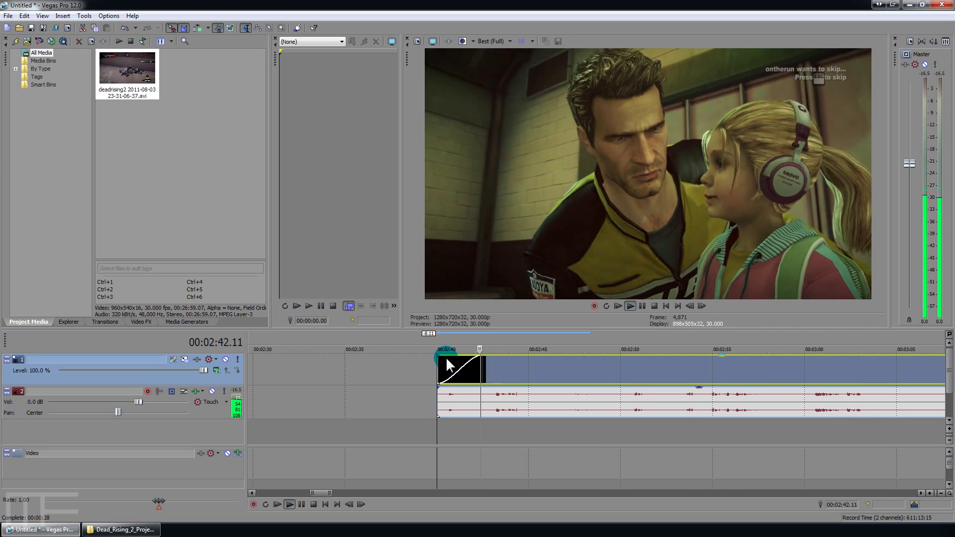
{"action": "key", "text": "space"}
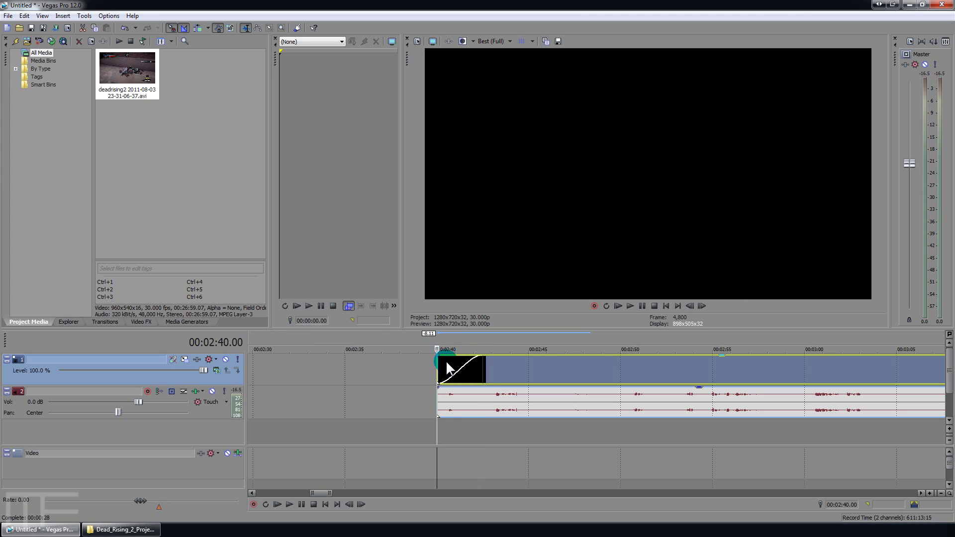
{"action": "left_click", "coordinate": [609, 377]}
{"action": "left_click", "coordinate": [441, 369]}
{"action": "key", "text": "space"}
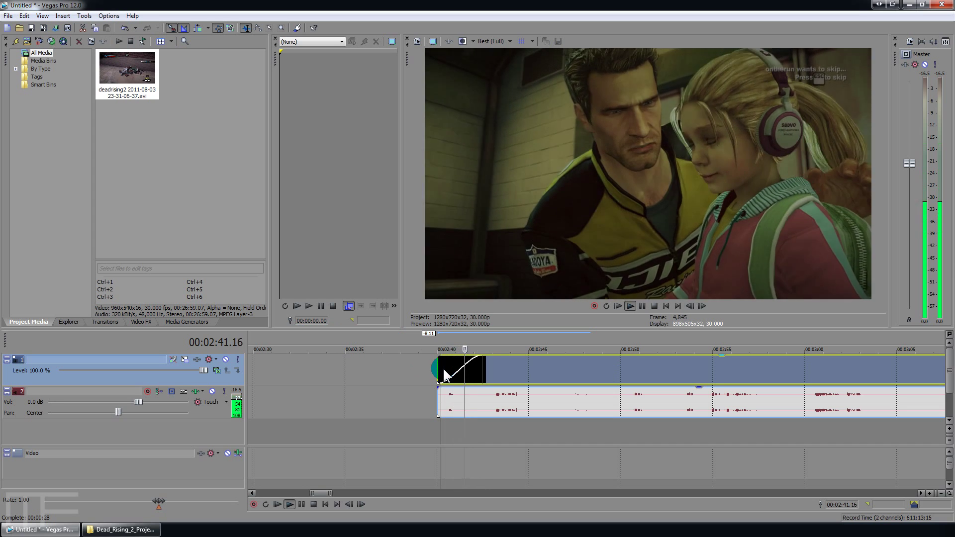
{"action": "key", "text": "space"}
- Undo the fade-in and trim the clip to run from 00:02:43.02 to about 00:07:25
{"action": "key", "text": "ctrl+z"}
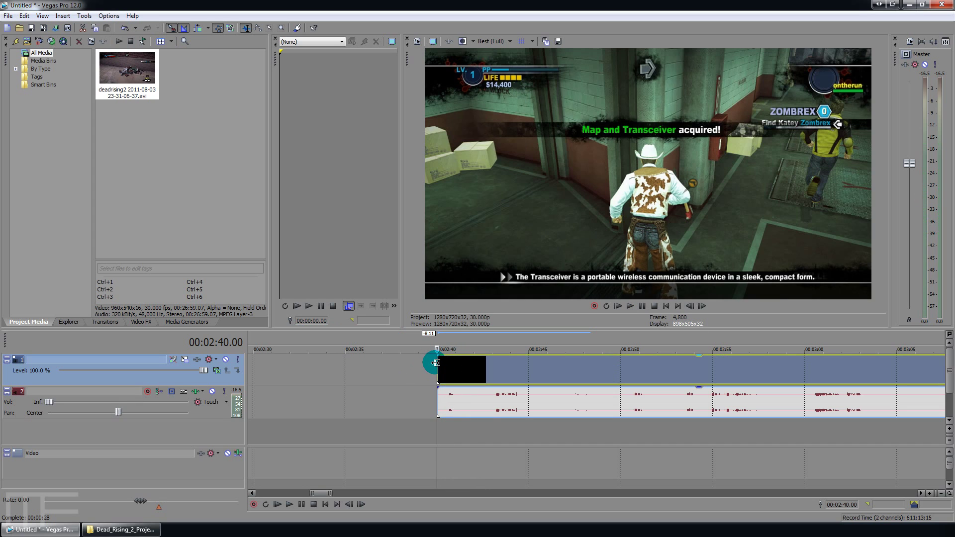
{"action": "left_click_drag", "start_coordinate": [436, 363], "coordinate": [494, 367]}
{"action": "left_click", "coordinate": [502, 384]}
{"action": "scroll", "coordinate": [492, 364], "scroll_direction": "down", "scroll_amount": 15}
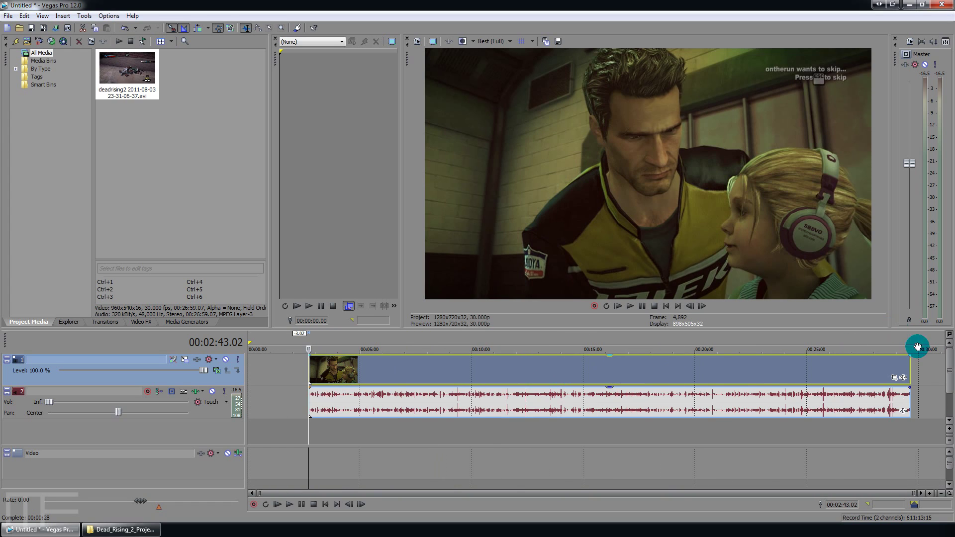
{"action": "left_click_drag", "start_coordinate": [910, 367], "coordinate": [416, 369]}
- Move the trimmed clip to start at about 00:02:00 and lower the video event's opacity
{"action": "left_click", "coordinate": [373, 381]}
{"action": "left_click", "coordinate": [327, 389]}
{"action": "left_click", "coordinate": [324, 364]}
{"action": "scroll", "coordinate": [324, 364], "scroll_direction": "up", "scroll_amount": 6}
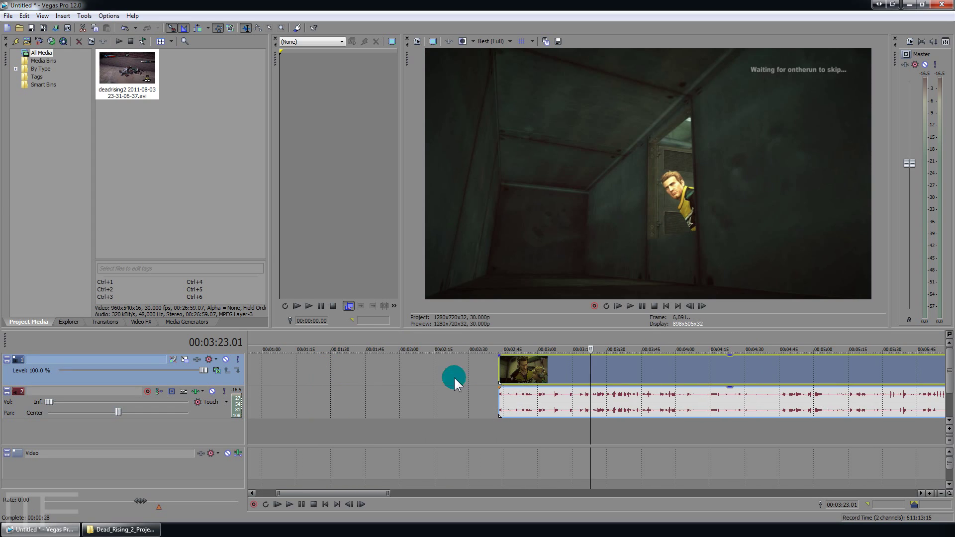
{"action": "left_click_drag", "start_coordinate": [544, 363], "coordinate": [456, 357]}
{"action": "left_click", "coordinate": [455, 364]}
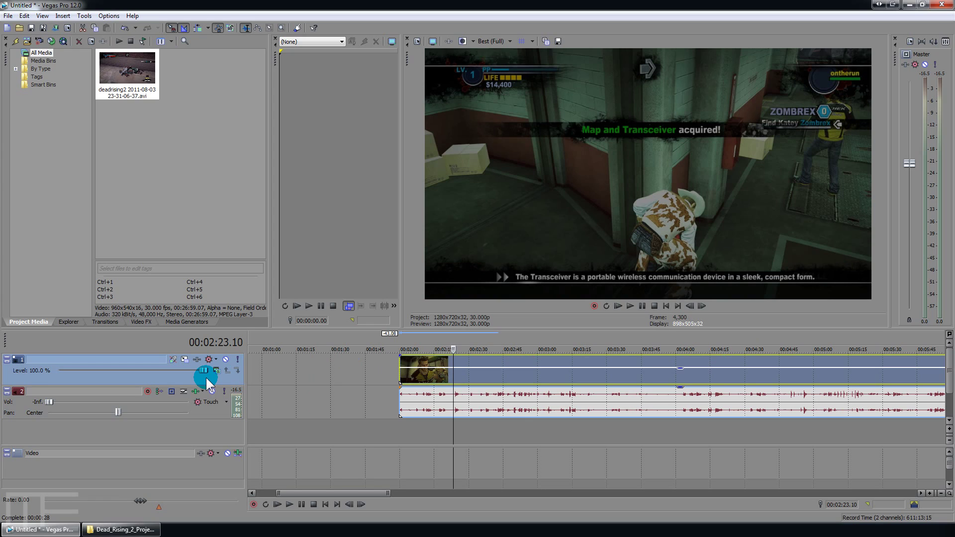
{"action": "scroll", "coordinate": [450, 387], "scroll_direction": "down", "scroll_amount": 5}
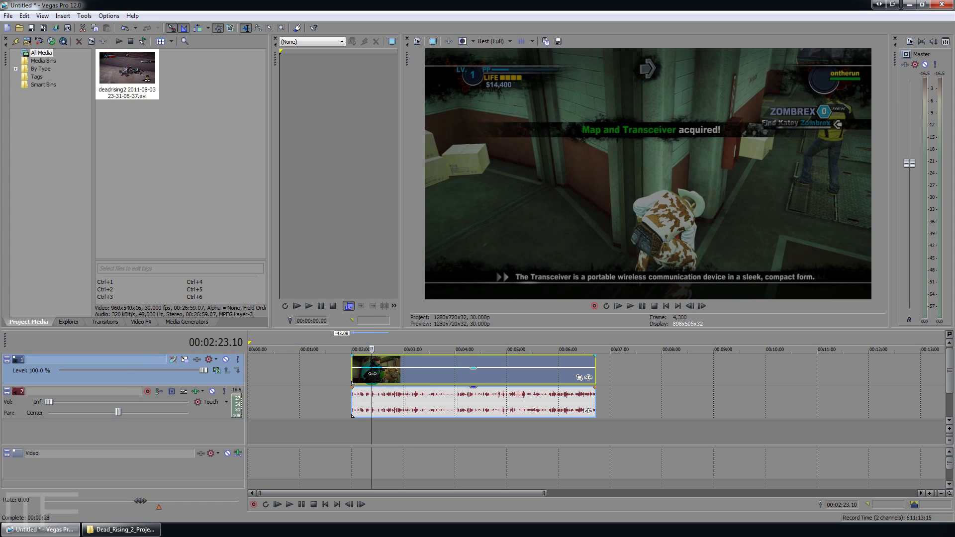
{"action": "right_click", "coordinate": [372, 374]}
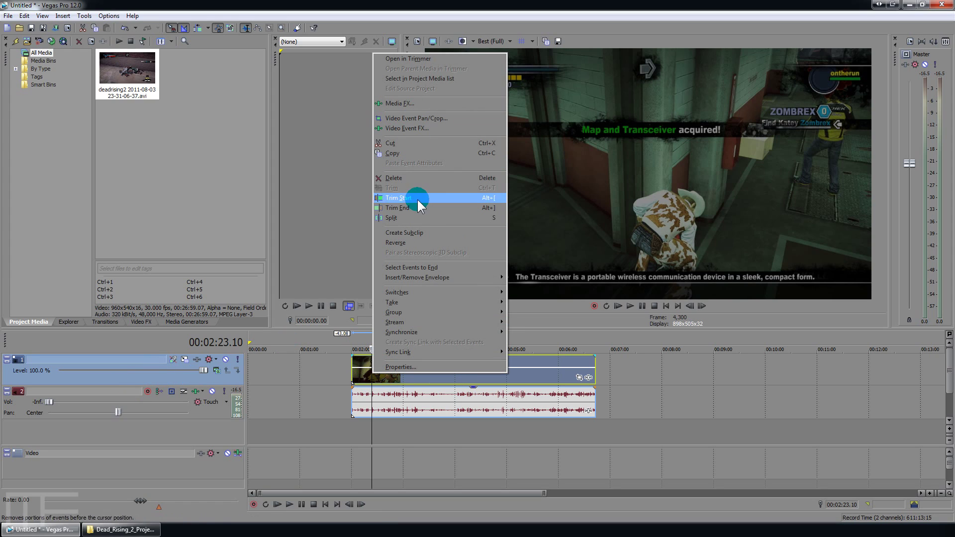
{"action": "left_click", "coordinate": [359, 374]}
{"action": "left_click_drag", "start_coordinate": [431, 373], "coordinate": [420, 362]}
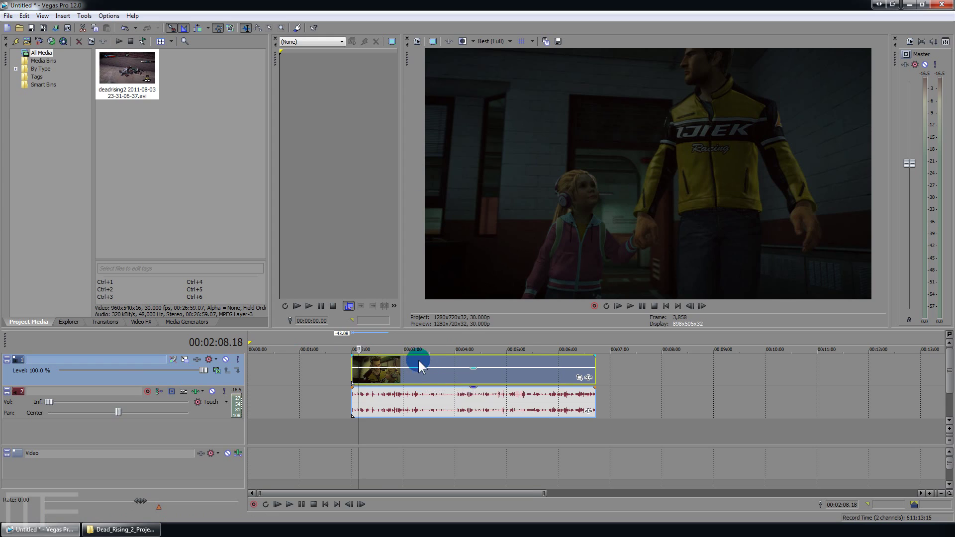
{"action": "scroll", "coordinate": [261, 373], "scroll_direction": "up", "scroll_amount": 3}
- Duplicate the video track to stack a copy of the dimmed event, and remove the duplicate
{"action": "right_click", "coordinate": [99, 376]}
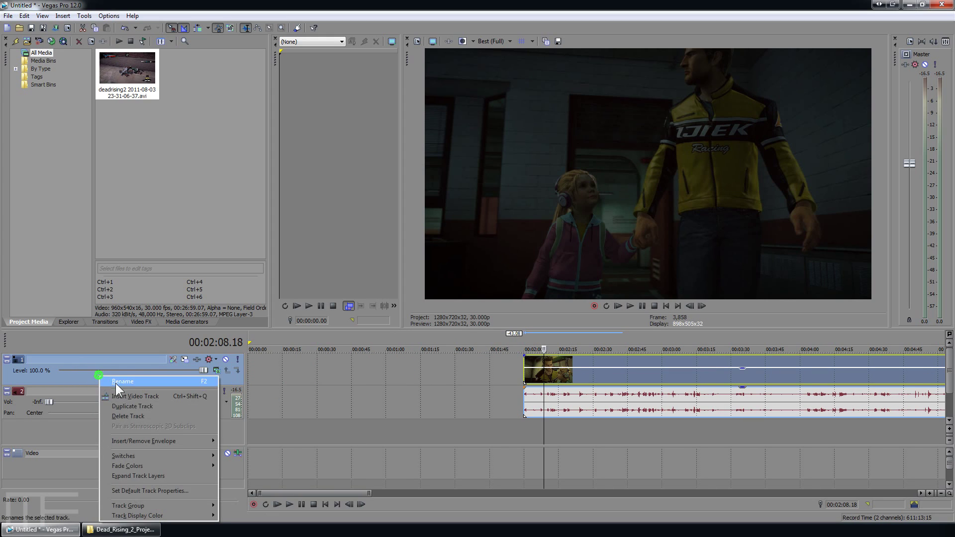
{"action": "left_click", "coordinate": [143, 408]}
{"action": "left_click", "coordinate": [452, 427]}
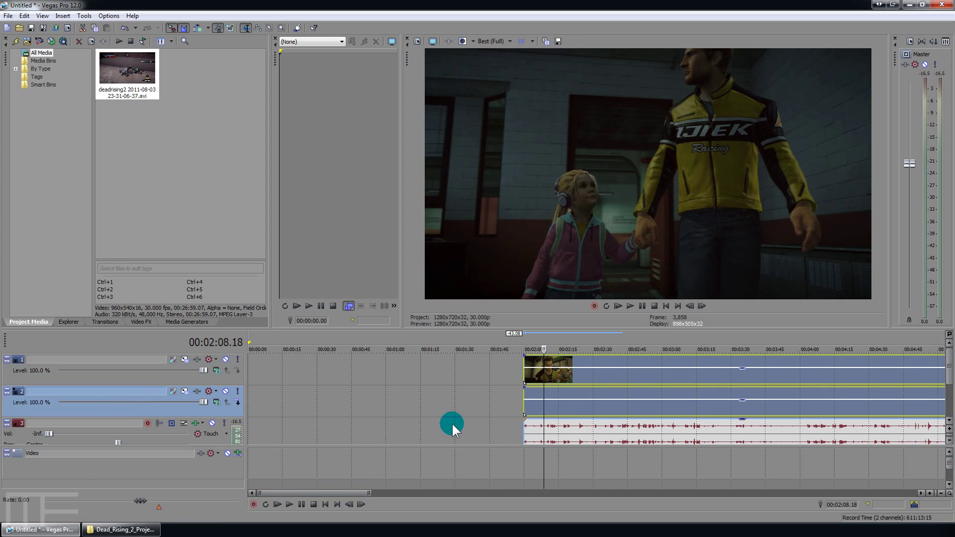
{"action": "left_click", "coordinate": [550, 377]}
- Restore the video event to full opacity and try raising the audio event's gain
{"action": "left_click_drag", "start_coordinate": [597, 378], "coordinate": [608, 332]}
{"action": "left_click", "coordinate": [588, 383]}
{"action": "left_click_drag", "start_coordinate": [613, 400], "coordinate": [612, 370]}
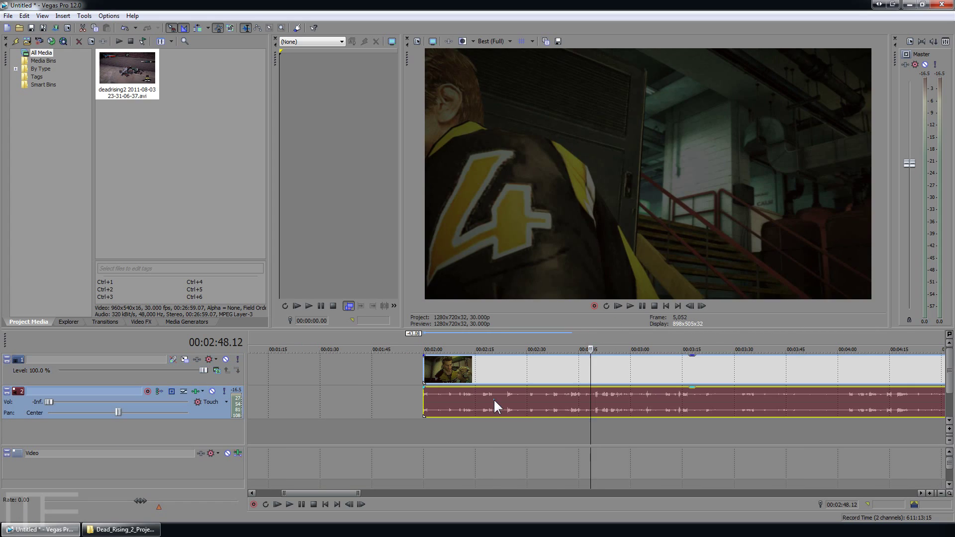
{"action": "left_click", "coordinate": [494, 398]}
{"action": "mouse_move", "coordinate": [507, 394]}
{"action": "left_mouse_down"}
{"action": "mouse_move", "coordinate": [510, 412]}
{"action": "mouse_move", "coordinate": [511, 376]}
{"action": "left_mouse_up"}
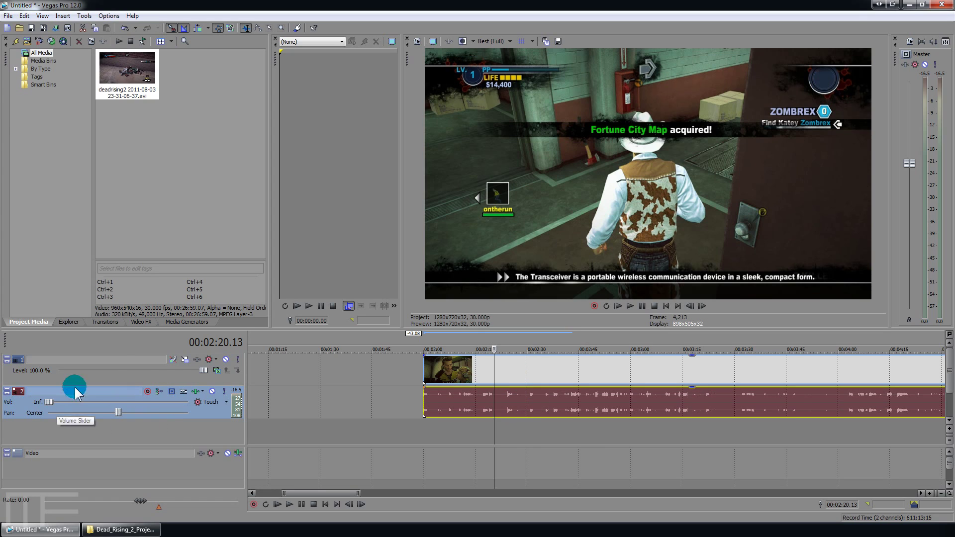
{"action": "left_click_drag", "start_coordinate": [191, 371], "coordinate": [386, 387]}
- Split the clip at 00:02:21.26
{"action": "left_click", "coordinate": [496, 364]}
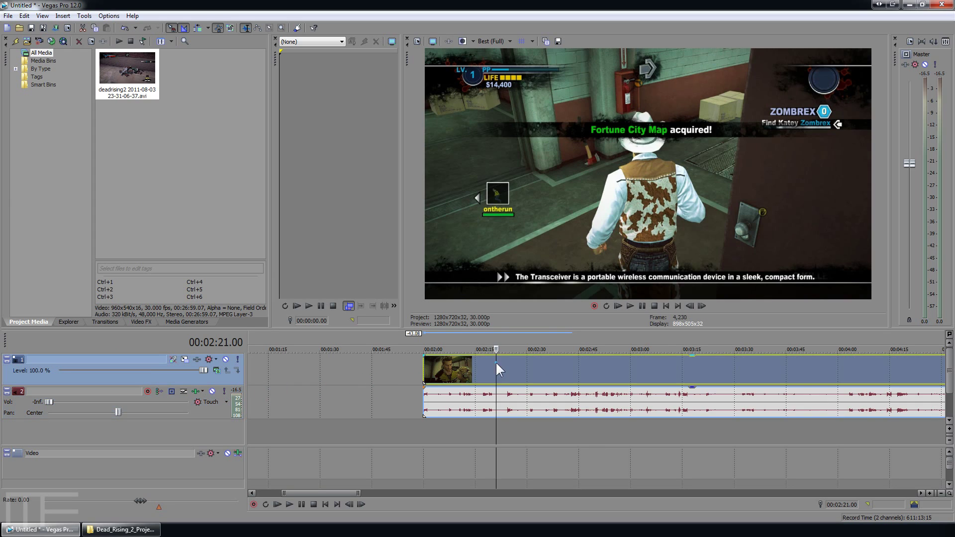
{"action": "scroll", "coordinate": [509, 375], "scroll_direction": "down", "scroll_amount": 7}
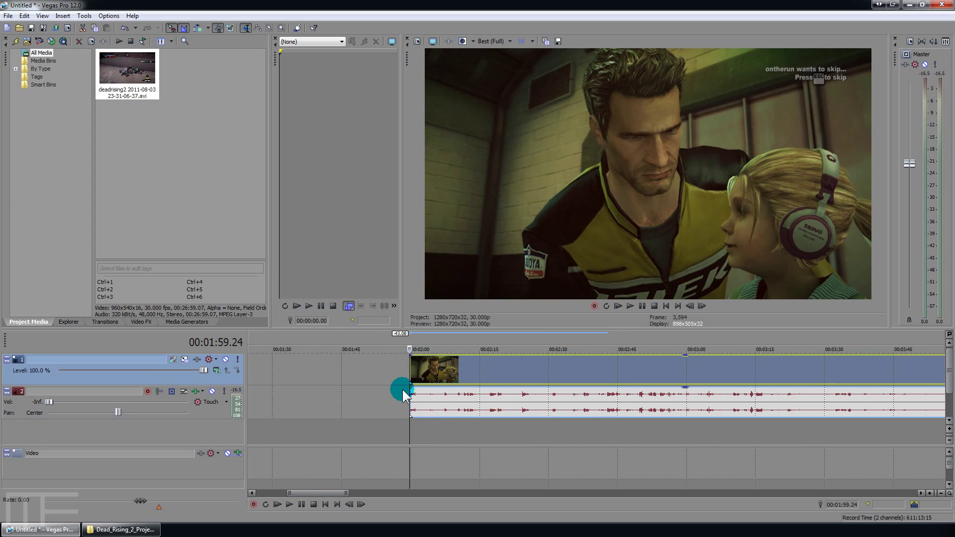
{"action": "left_click", "coordinate": [416, 355]}
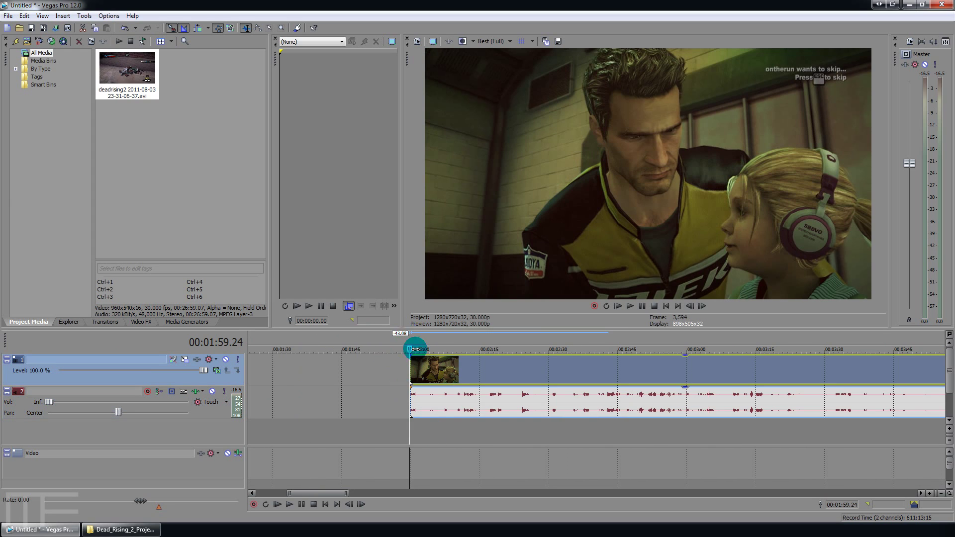
{"action": "left_click", "coordinate": [413, 362]}
{"action": "left_click", "coordinate": [410, 362]}
{"action": "left_click", "coordinate": [24, 16]}
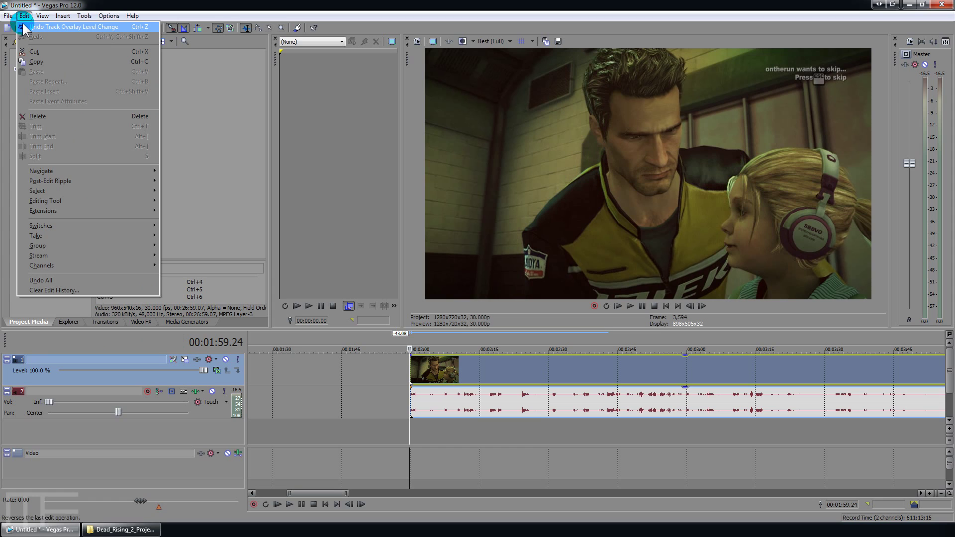
{"action": "left_click", "coordinate": [387, 367]}
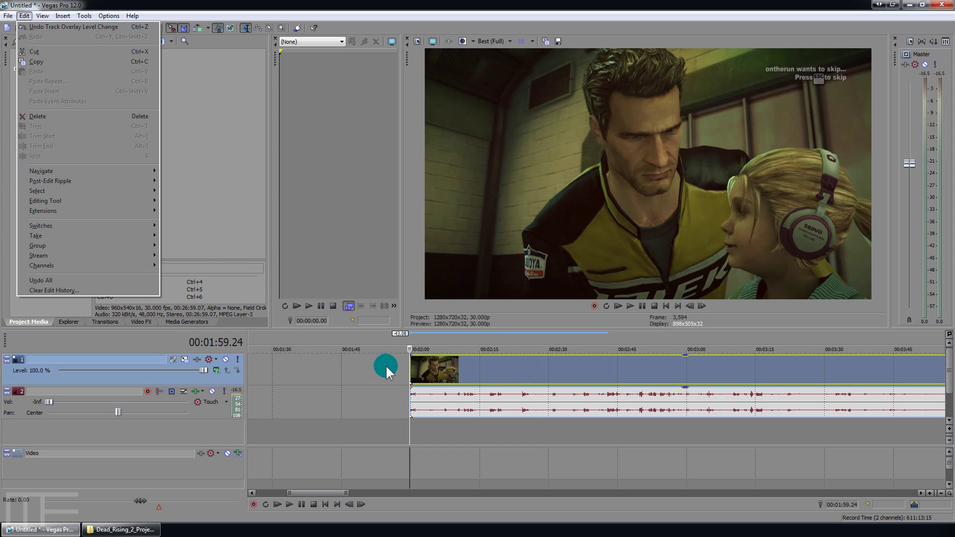
{"action": "left_click", "coordinate": [511, 374]}
{"action": "left_click", "coordinate": [26, 16]}
{"action": "left_click", "coordinate": [45, 156]}
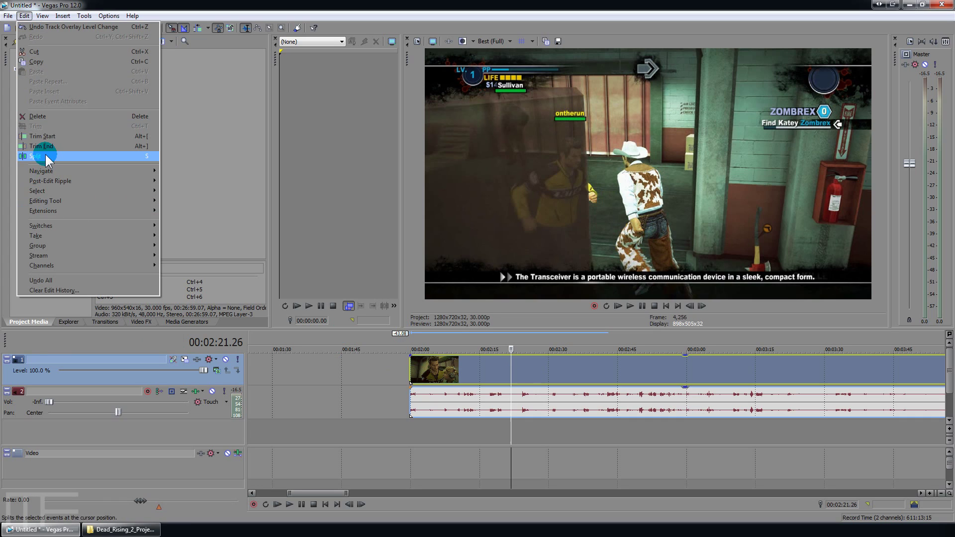
- Separate the split parts, starting the first at about 00:01:45 and the second at about 00:02:11
{"action": "left_click_drag", "start_coordinate": [486, 368], "coordinate": [437, 370]}
{"action": "left_click", "coordinate": [515, 368]}
{"action": "left_click_drag", "start_coordinate": [558, 370], "coordinate": [508, 372]}
- Examine the footage at several points along the second part of the split clip
{"action": "left_click", "coordinate": [488, 369]}
{"action": "left_click", "coordinate": [532, 371]}
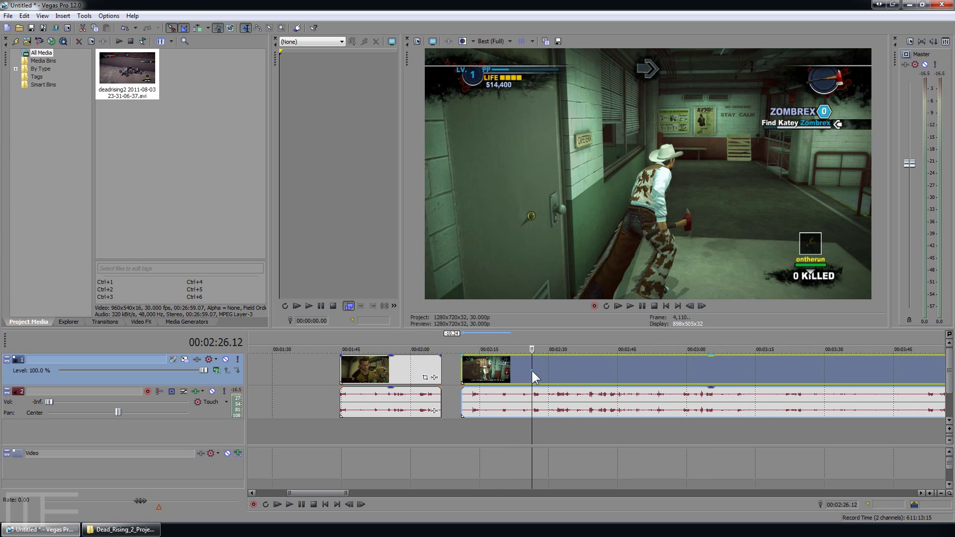
{"action": "left_click", "coordinate": [608, 368]}
{"action": "left_click", "coordinate": [570, 369]}
{"action": "left_click", "coordinate": [655, 367]}
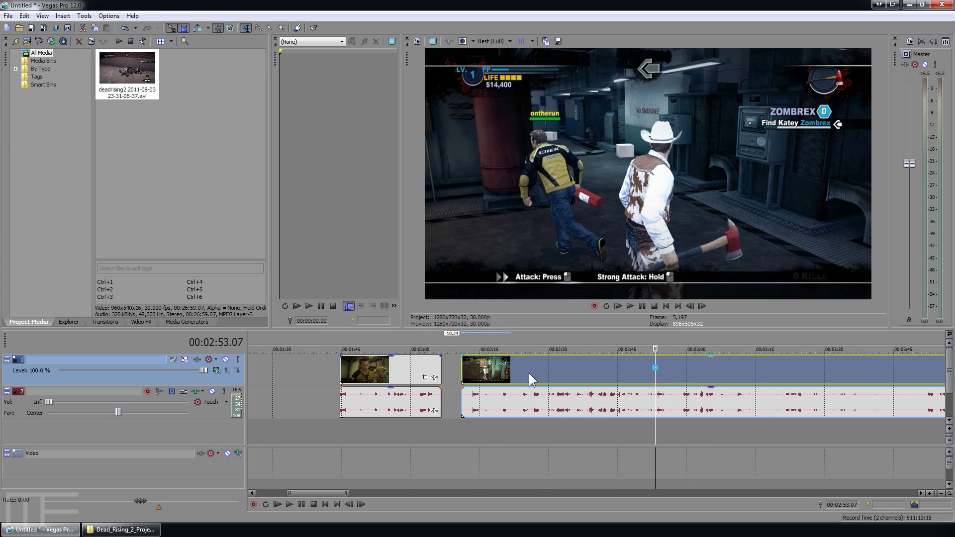
{"action": "left_click", "coordinate": [520, 372]}
{"action": "left_click", "coordinate": [488, 373]}
{"action": "left_click", "coordinate": [611, 373]}
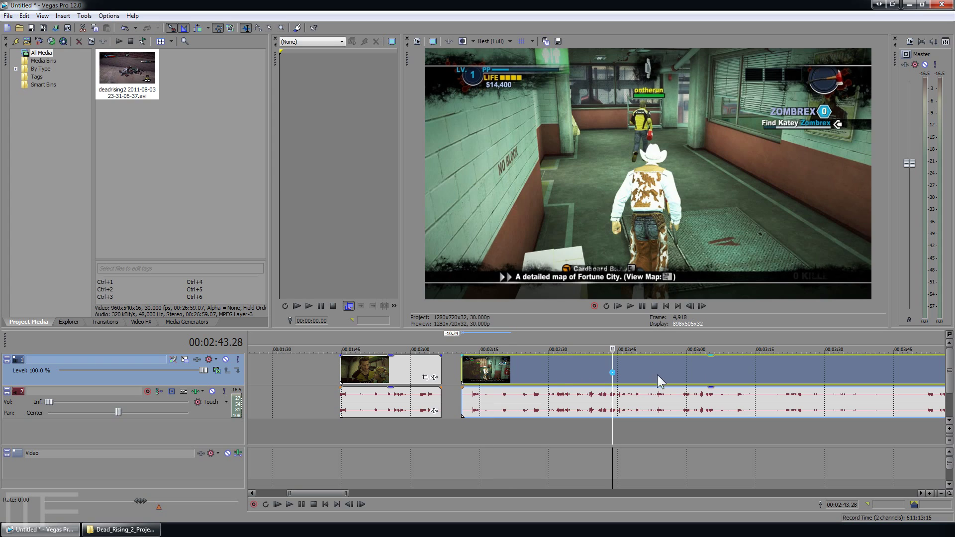
{"action": "left_click", "coordinate": [632, 375]}
{"action": "left_click", "coordinate": [720, 373]}
{"action": "left_click", "coordinate": [476, 371]}
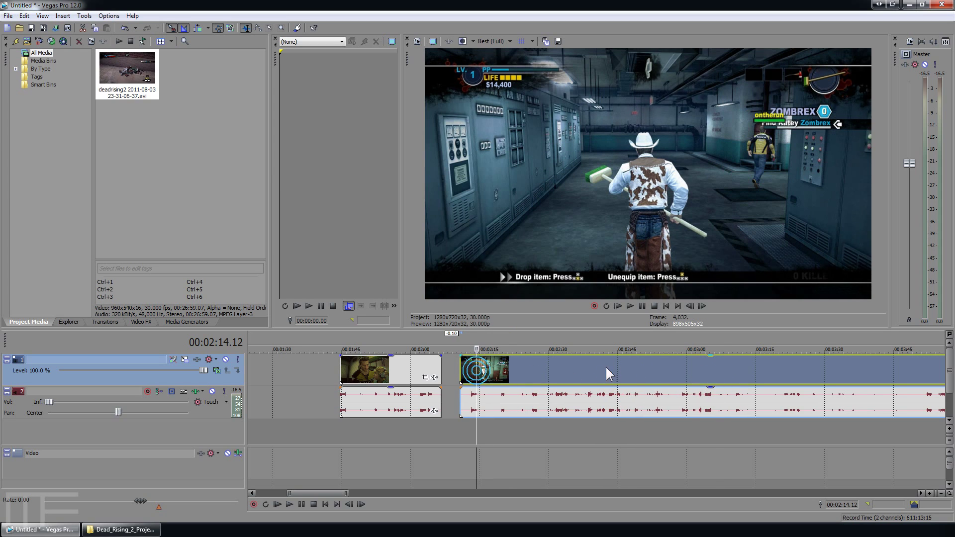
{"action": "left_click", "coordinate": [607, 367]}
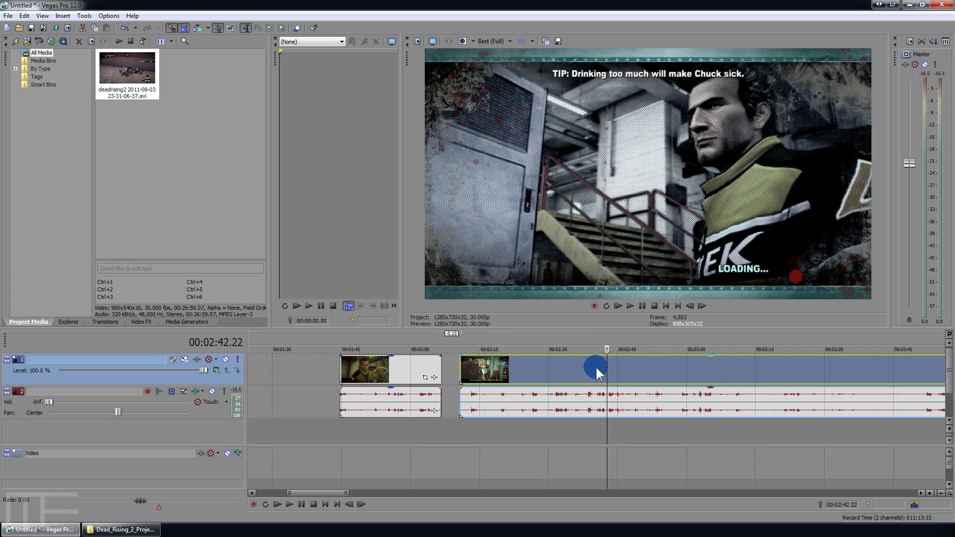
- Split the second part at 00:02:42.22 and spread the three pieces apart, starting the first at about 00:01:37 and the second at about 00:02:03
{"action": "left_click_drag", "start_coordinate": [546, 377], "coordinate": [542, 377]}
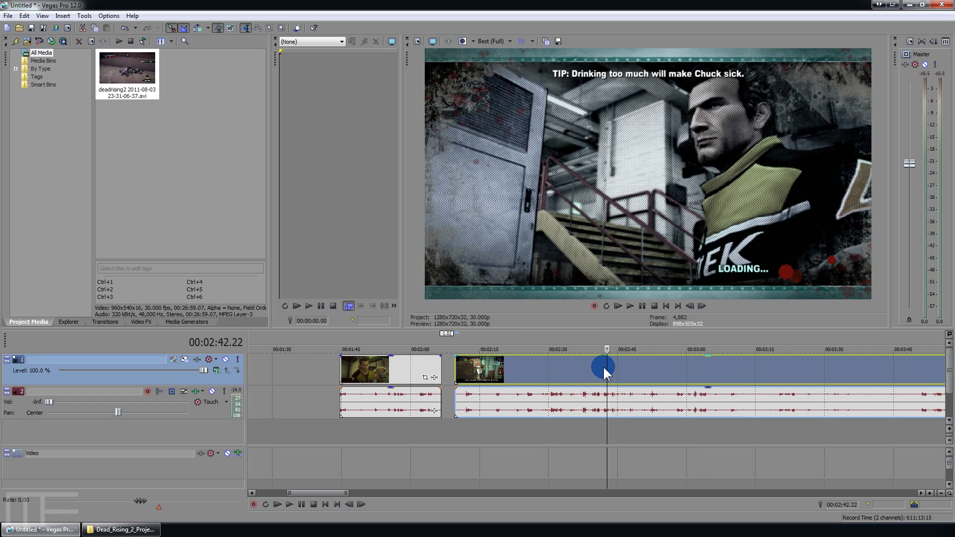
{"action": "key", "text": "s"}
{"action": "left_click_drag", "start_coordinate": [407, 377], "coordinate": [371, 377]}
{"action": "left_click_drag", "start_coordinate": [504, 373], "coordinate": [475, 374]}
{"action": "left_click", "coordinate": [501, 366]}
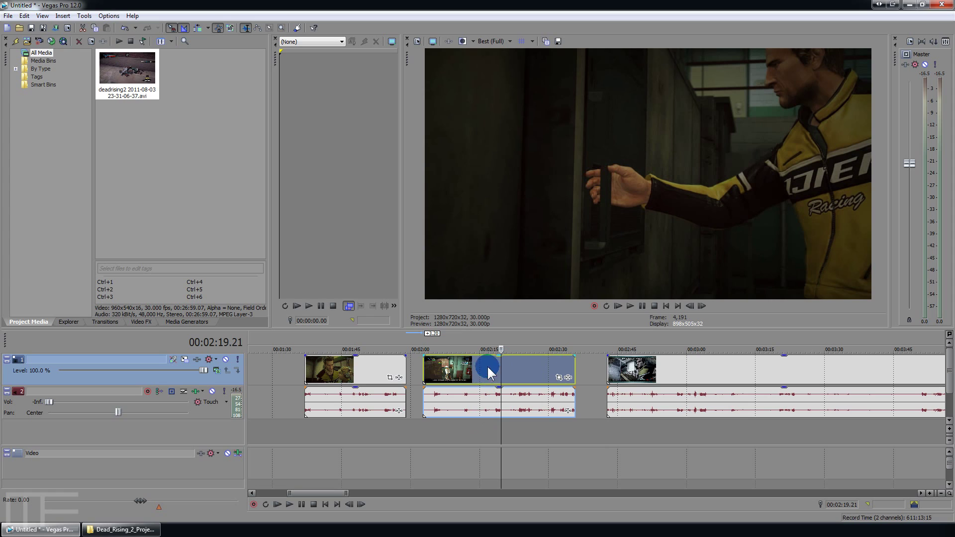
- Delete the middle piece and move the last piece directly against the end of the first clip
{"action": "left_click", "coordinate": [355, 375]}
{"action": "left_click", "coordinate": [471, 378]}
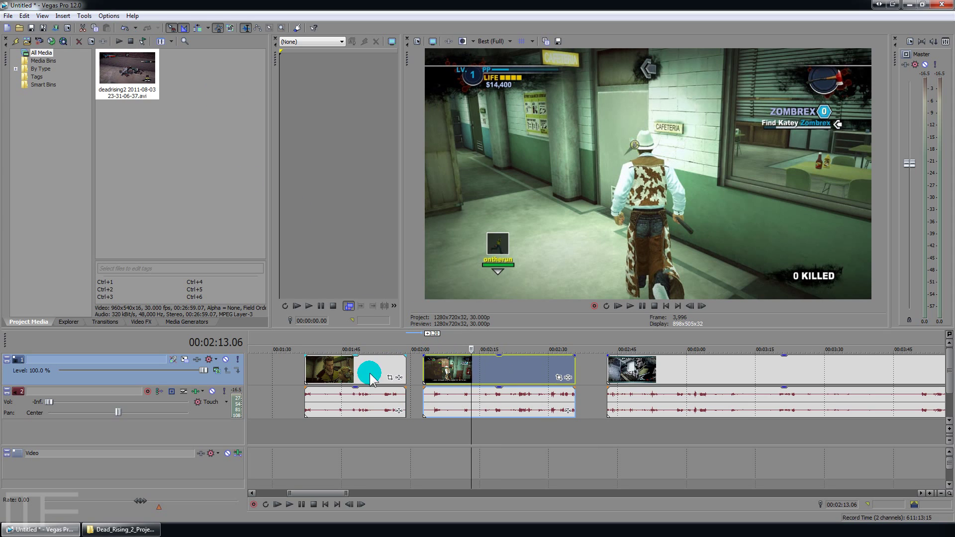
{"action": "left_click", "coordinate": [351, 373]}
{"action": "left_click", "coordinate": [463, 377]}
{"action": "key", "text": "Delete"}
{"action": "left_click_drag", "start_coordinate": [632, 369], "coordinate": [431, 371]}
- Split the last clip at 00:02:21.00 and again at about 00:02:36
{"action": "left_click", "coordinate": [509, 374]}
{"action": "key", "text": "s"}
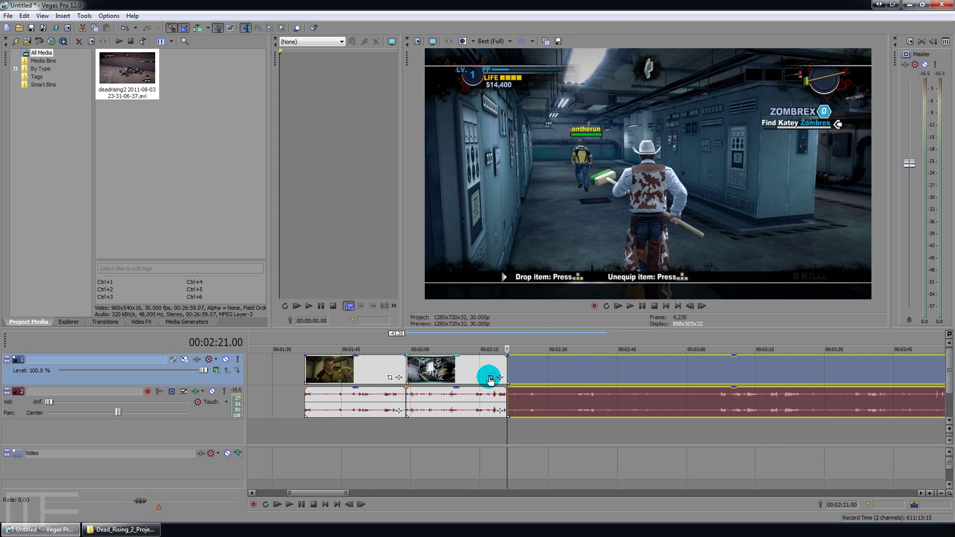
{"action": "left_click", "coordinate": [577, 374]}
{"action": "key", "text": "s"}
- Delete the piece between the two cuts and move the remaining footage back to close the gap
{"action": "left_click", "coordinate": [555, 376]}
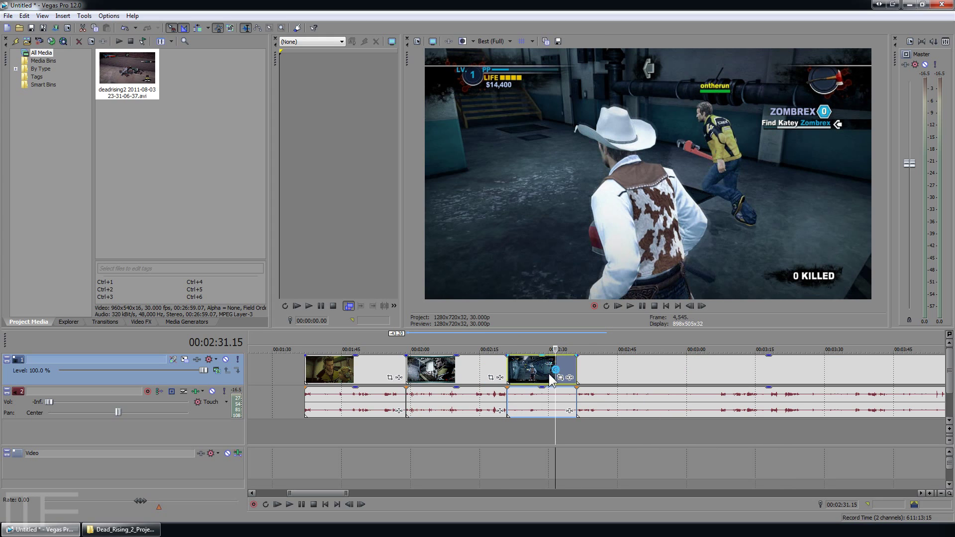
{"action": "key", "text": "Delete"}
{"action": "left_click_drag", "start_coordinate": [632, 369], "coordinate": [552, 368]}
- Split the last clip at about 00:03:01 and overlap its second part onto the preceding clip from 00:02:47.18, making a 13.15 crossfade
{"action": "scroll", "coordinate": [617, 385], "scroll_direction": "down", "scroll_amount": 5}
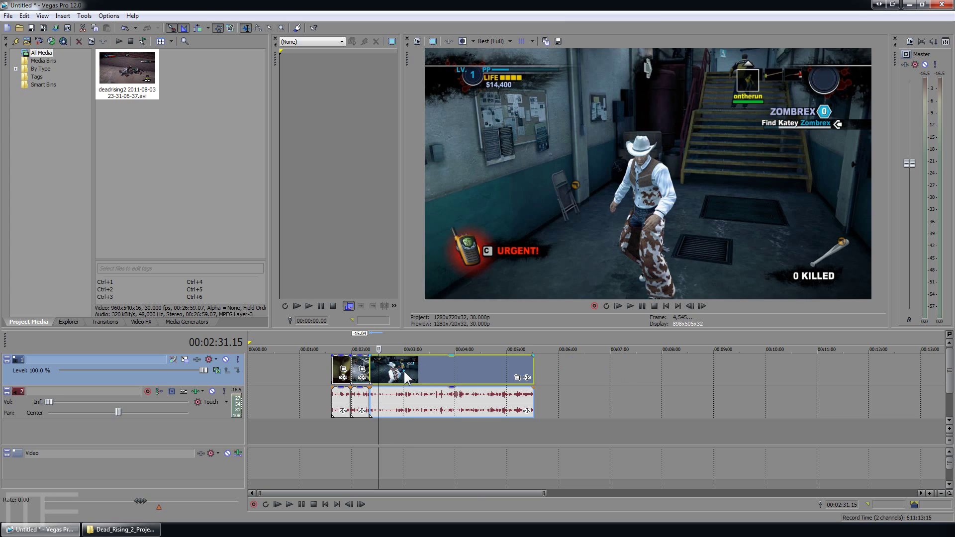
{"action": "left_click", "coordinate": [404, 372]}
{"action": "key", "text": "s"}
{"action": "scroll", "coordinate": [433, 371], "scroll_direction": "up", "scroll_amount": 3}
{"action": "left_click", "coordinate": [559, 373]}
{"action": "scroll", "coordinate": [559, 373], "scroll_direction": "up", "scroll_amount": 1}
{"action": "left_click_drag", "start_coordinate": [715, 373], "coordinate": [669, 372]}
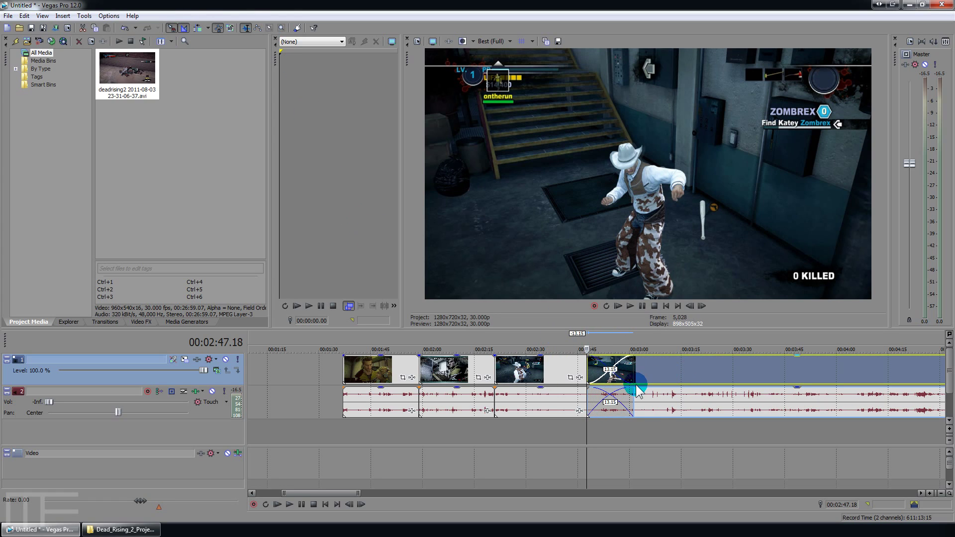
- Play the crossfade between the last two clips to preview the transition
{"action": "key", "text": "space"}
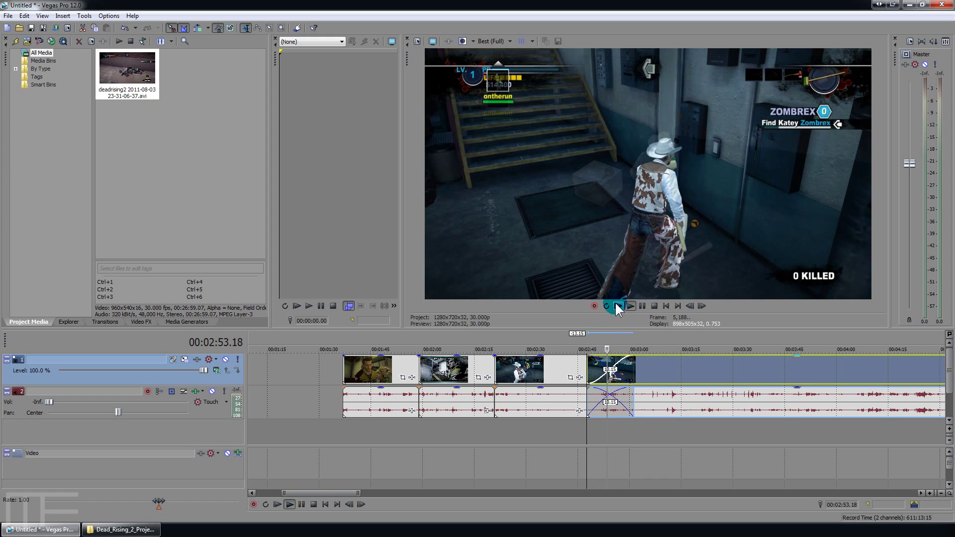
{"action": "left_click", "coordinate": [596, 353]}
{"action": "key", "text": "space"}
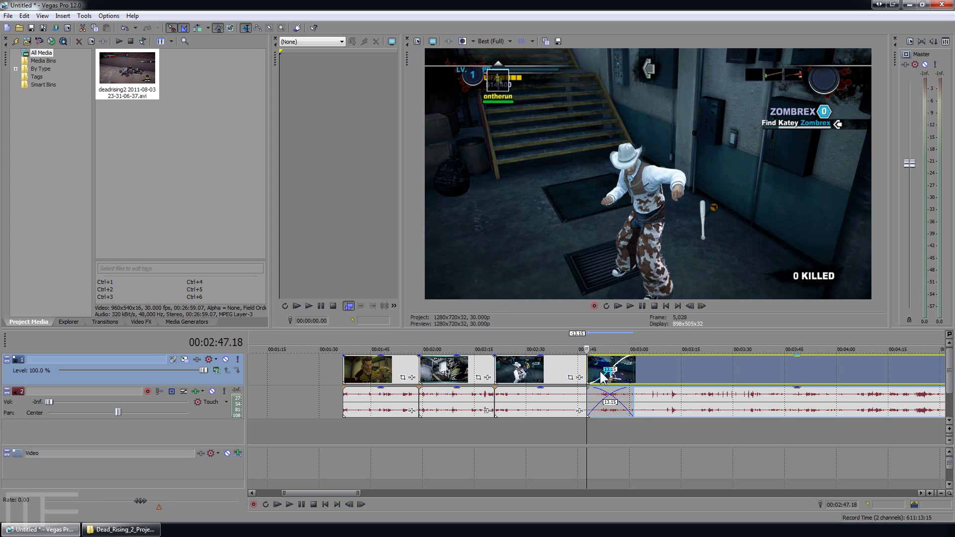
- Mark a time selection over the crossfade from 00:02:47.18 to 00:03:06.02
{"action": "left_click", "coordinate": [629, 418]}
{"action": "left_click", "coordinate": [625, 389]}
{"action": "left_click", "coordinate": [615, 437]}
{"action": "left_click", "coordinate": [605, 426]}
{"action": "left_click", "coordinate": [584, 432]}
{"action": "left_click_drag", "start_coordinate": [651, 430], "coordinate": [587, 438]}
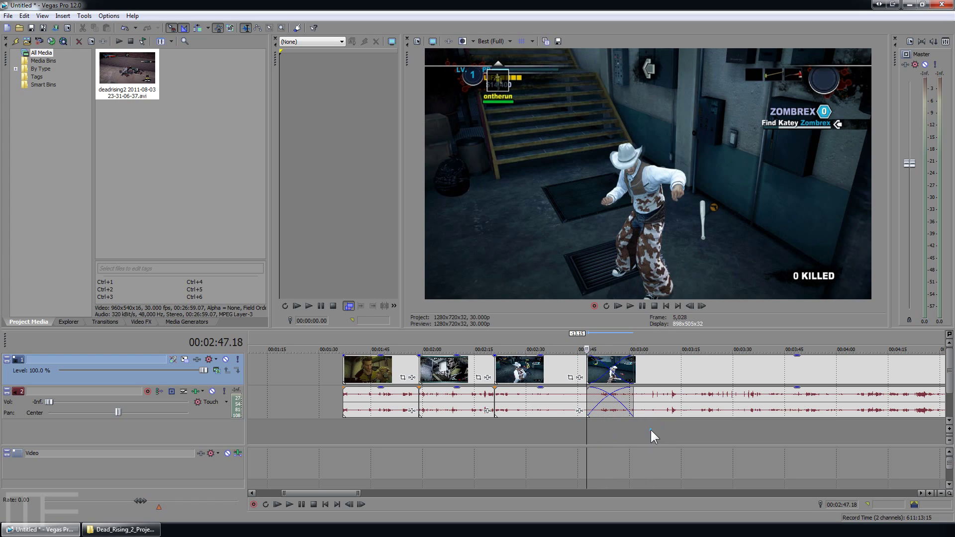
{"action": "left_click", "coordinate": [549, 408]}
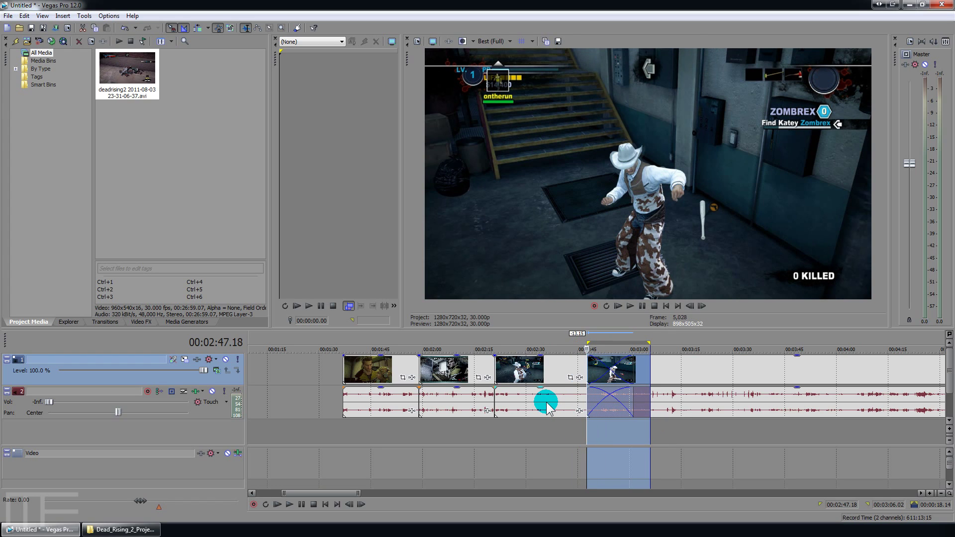
{"action": "left_click", "coordinate": [585, 392]}
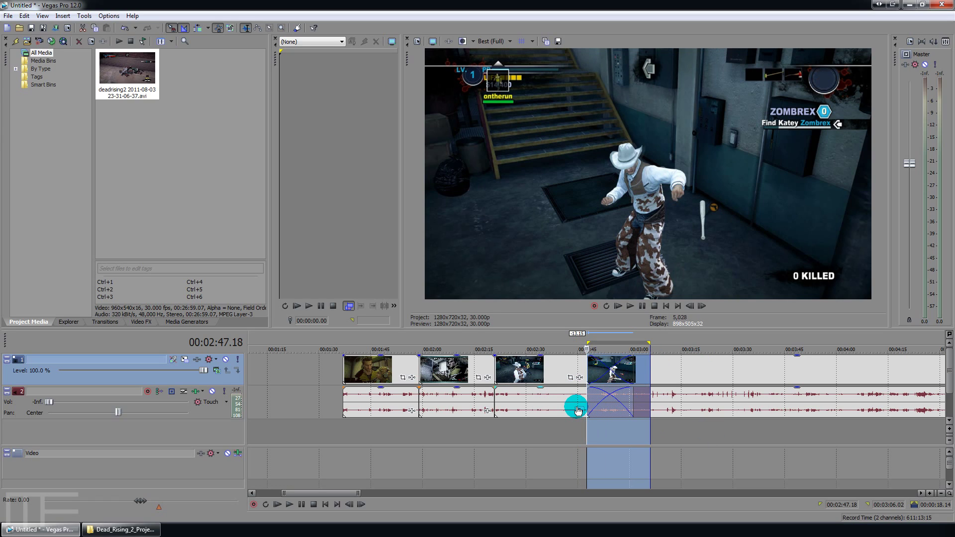
- Advance frame by frame through the start of the crossfade to examine how the two clips blend
{"action": "key", "text": "Right"}
{"action": "key", "text": "alt+Right"}
{"action": "key", "text": "alt+Right"}
{"action": "key", "text": "alt+Right"}
{"action": "key", "text": "alt+Right"}
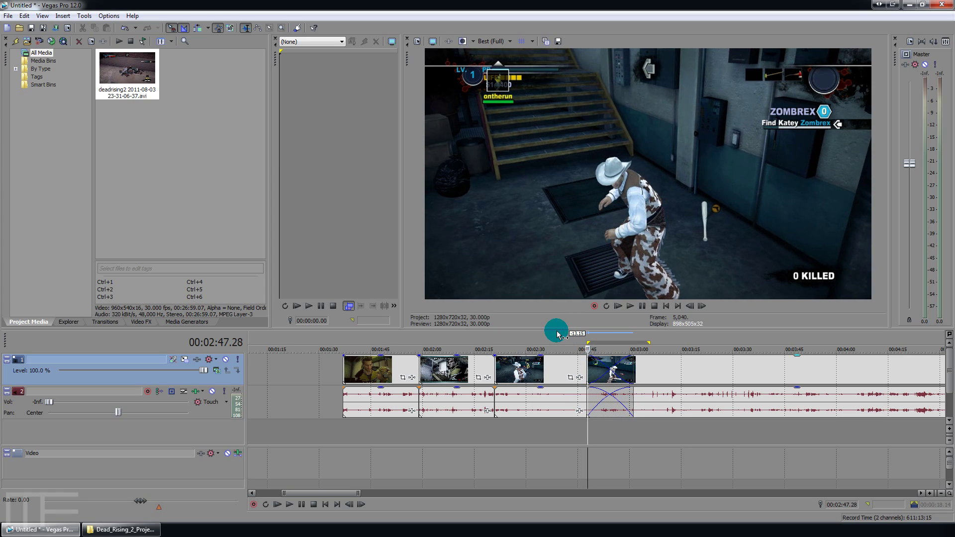
{"action": "key", "text": "alt+Right"}
{"action": "key", "text": "alt+Right"}
{"action": "key", "text": "alt+Right"}
{"action": "key", "text": "alt+Right"}
{"action": "key", "text": "alt+Right"}
{"action": "key", "text": "alt+Right"}
{"action": "key", "text": "alt+Right"}
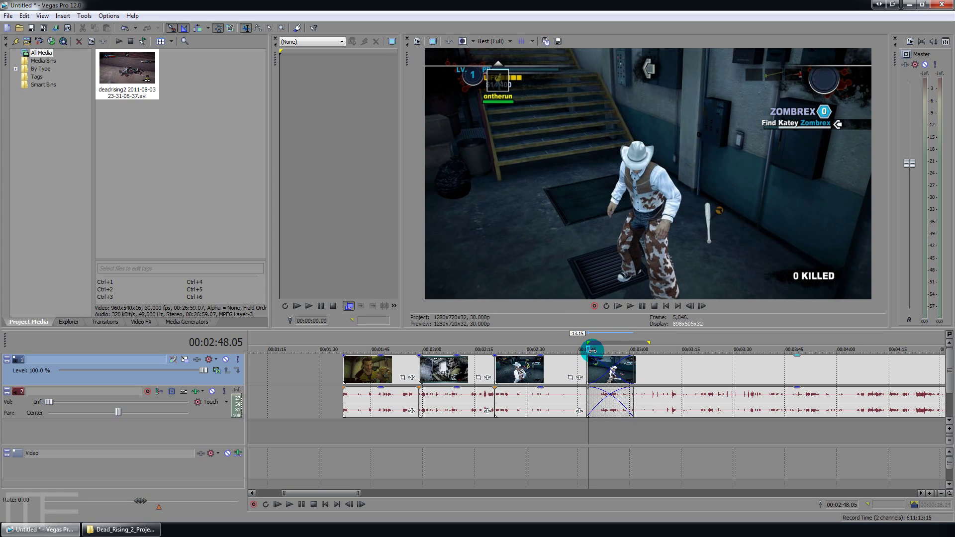
- Set a loop range of about one second at the start of the crossfade and preview it in looped playback
{"action": "left_click_drag", "start_coordinate": [592, 349], "coordinate": [621, 281]}
{"action": "left_click_drag", "start_coordinate": [626, 235], "coordinate": [516, 395]}
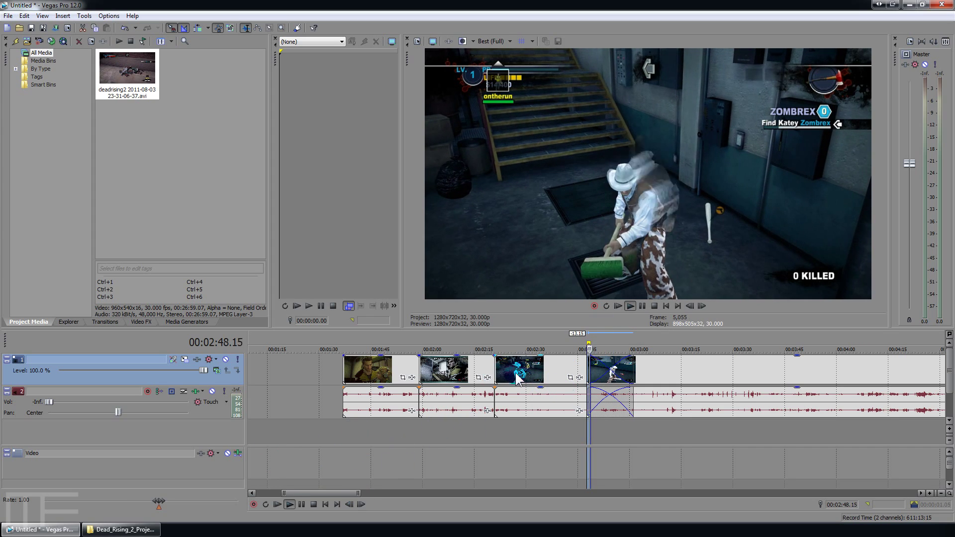
{"action": "key", "text": "space"}
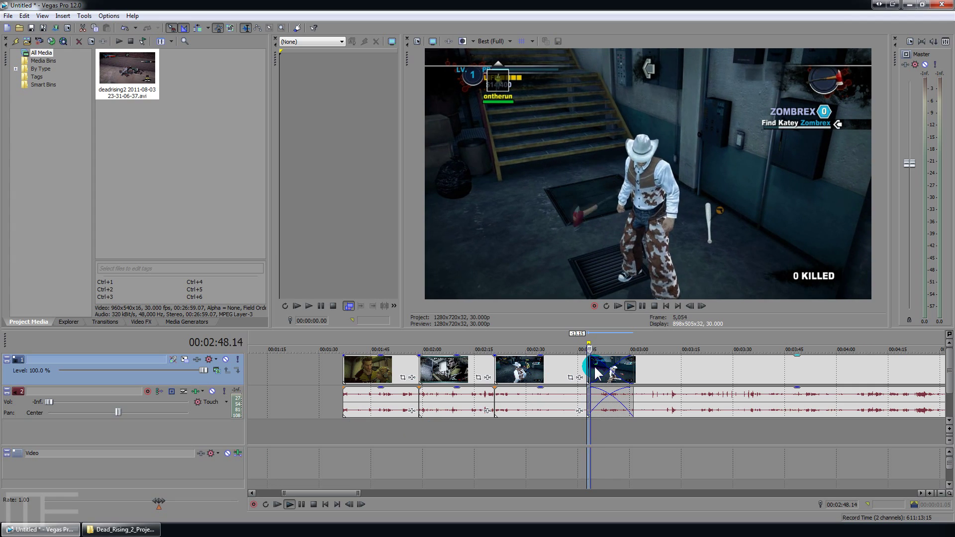
{"action": "left_click", "coordinate": [590, 363]}
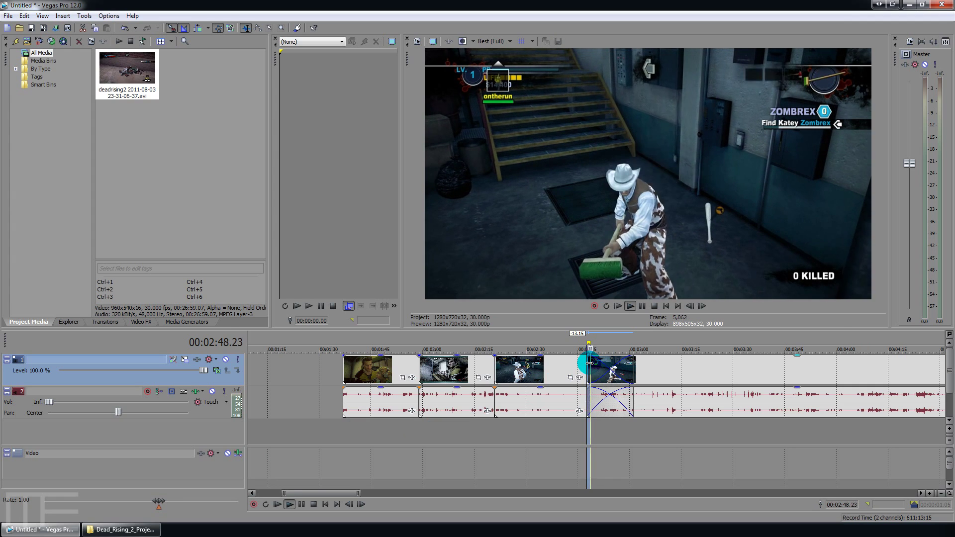
{"action": "key", "text": "space"}
{"action": "scroll", "coordinate": [579, 370], "scroll_direction": "up", "scroll_amount": 6}
{"action": "key", "text": "space"}
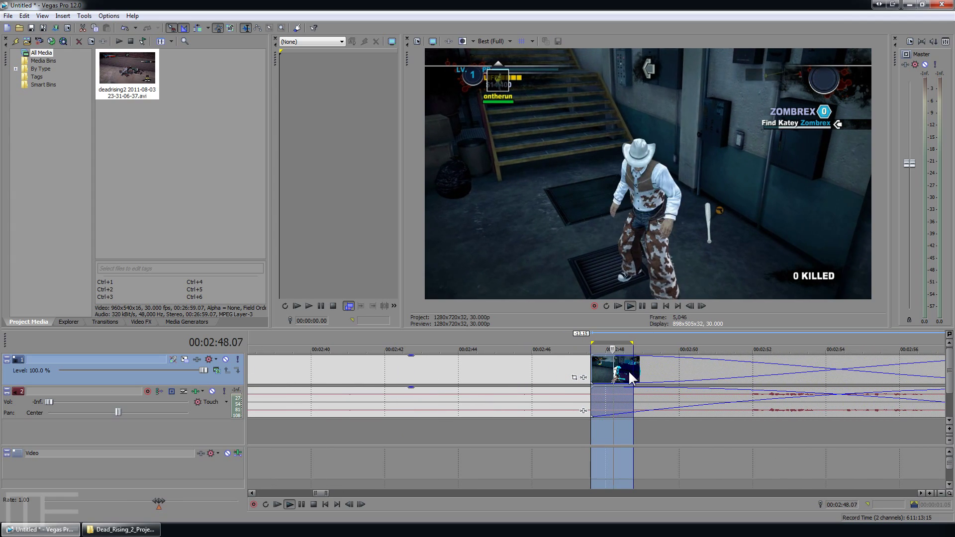
{"action": "left_click", "coordinate": [528, 435]}
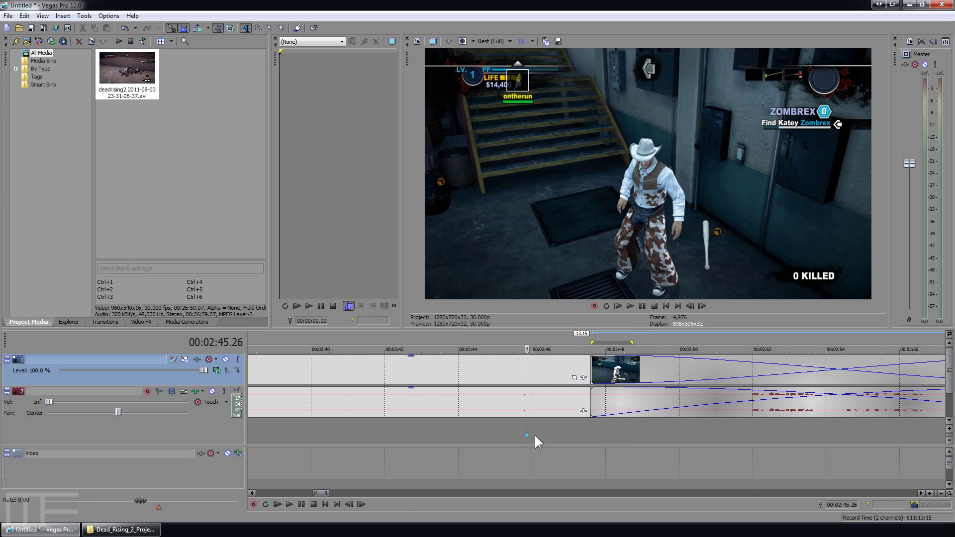
{"action": "scroll", "coordinate": [540, 440], "scroll_direction": "down", "scroll_amount": 6}
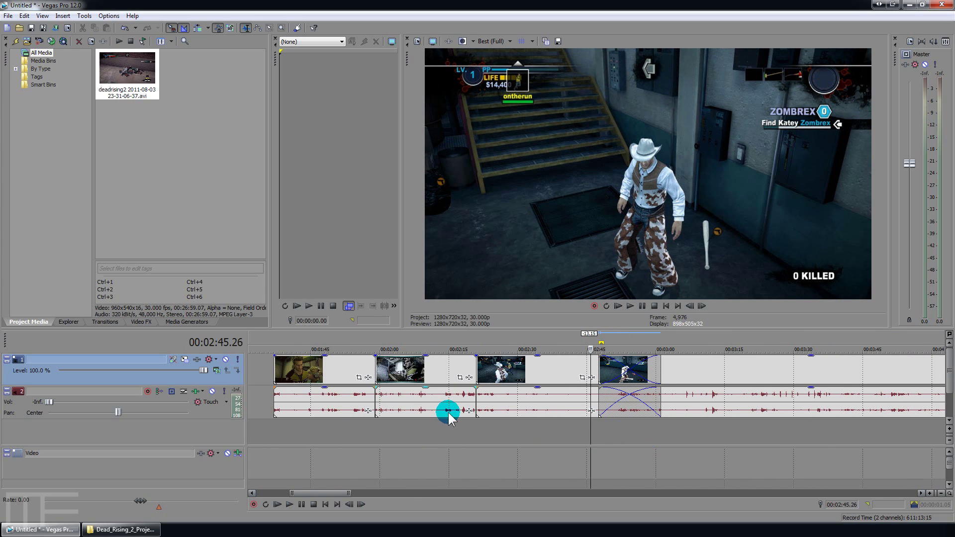
- Try time selections around the first two clips, including the first clip's full length and a range from about 00:01:34 to 00:02:07
{"action": "double_click", "coordinate": [317, 367]}
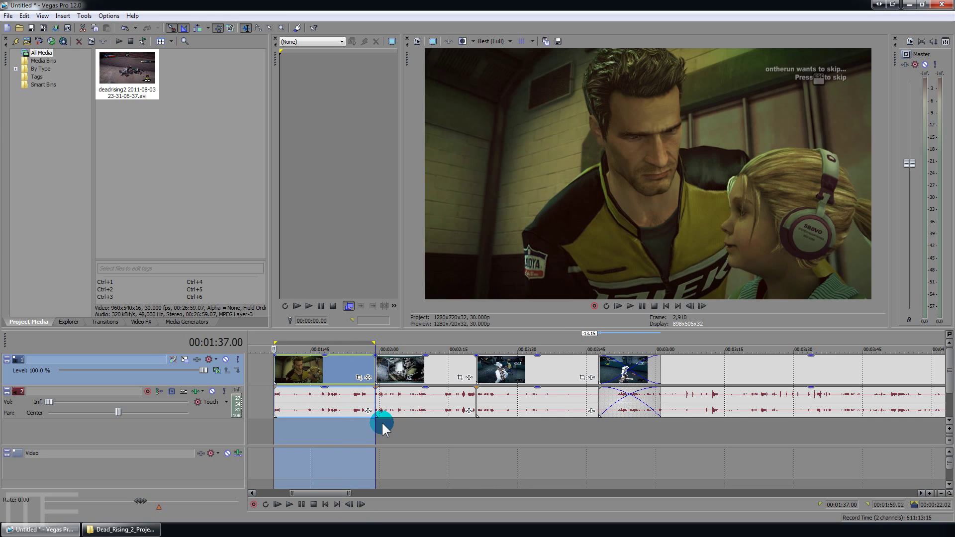
{"action": "left_click", "coordinate": [303, 379]}
{"action": "left_click_drag", "start_coordinate": [403, 438], "coordinate": [459, 434]}
{"action": "left_click", "coordinate": [293, 435]}
{"action": "left_click", "coordinate": [254, 361]}
{"action": "left_click_drag", "start_coordinate": [263, 360], "coordinate": [410, 379]}
{"action": "left_click_drag", "start_coordinate": [300, 376], "coordinate": [412, 382]}
{"action": "left_click", "coordinate": [252, 371]}
- Remove the crossfade by moving the last clip back to start where the third clip ends, at about 00:03:01
{"action": "left_click", "coordinate": [602, 431]}
{"action": "scroll", "coordinate": [585, 434], "scroll_direction": "down", "scroll_amount": 5}
{"action": "left_click", "coordinate": [470, 363]}
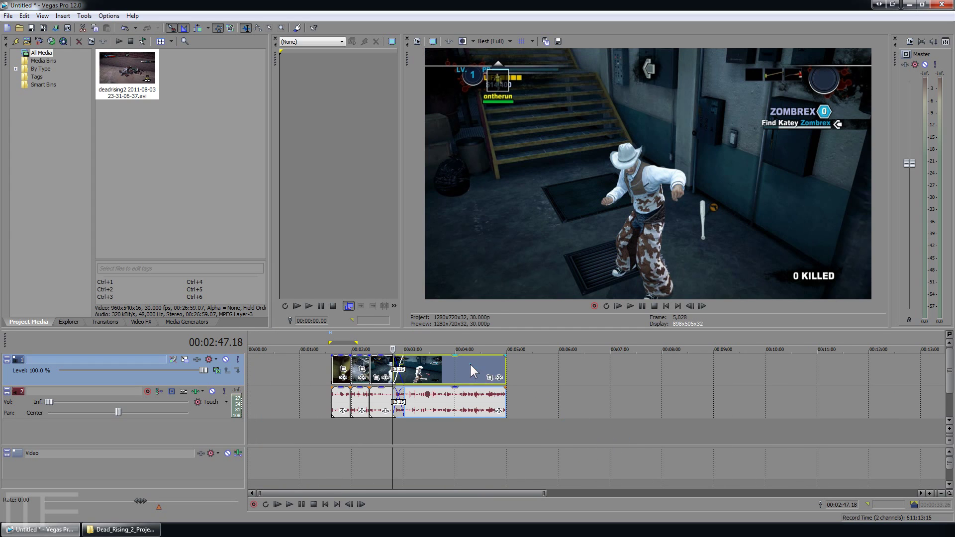
- Cut off the first clip's beginning at 00:01:45.07 and move the remainder to start at about 00:01:28
{"action": "left_click", "coordinate": [395, 365]}
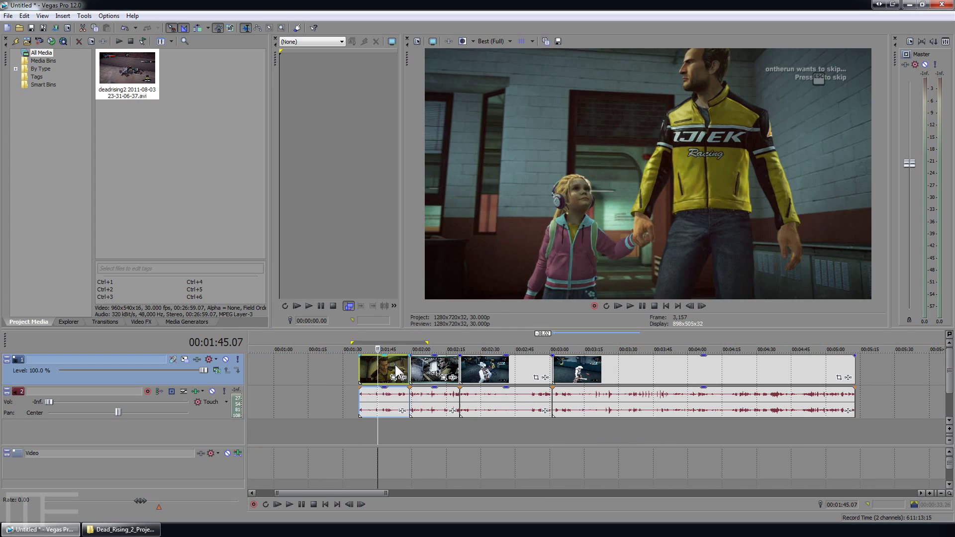
{"action": "left_click_drag", "start_coordinate": [395, 365], "coordinate": [339, 366]}
- Delete the second clip and split the third clip at about 00:02:31
{"action": "left_click", "coordinate": [428, 372]}
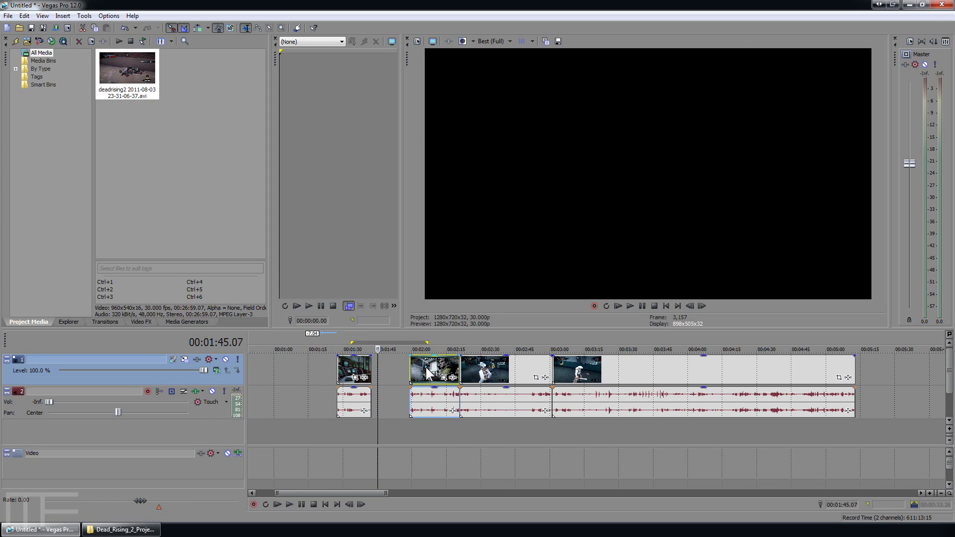
{"action": "left_click_drag", "start_coordinate": [428, 367], "coordinate": [482, 372]}
{"action": "left_click", "coordinate": [414, 368]}
{"action": "key", "text": "s"}
{"action": "left_click", "coordinate": [384, 363]}
{"action": "key", "text": "Delete"}
- Delete the rest of the third clip after the cut and the long last clip
{"action": "left_click", "coordinate": [425, 365]}
{"action": "left_click", "coordinate": [502, 376]}
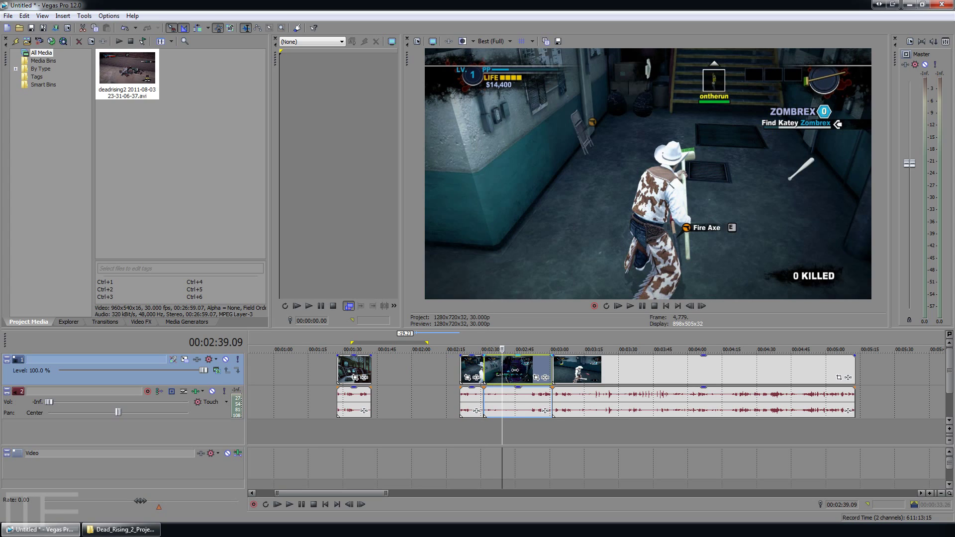
{"action": "key", "text": "Delete"}
{"action": "left_click", "coordinate": [587, 369]}
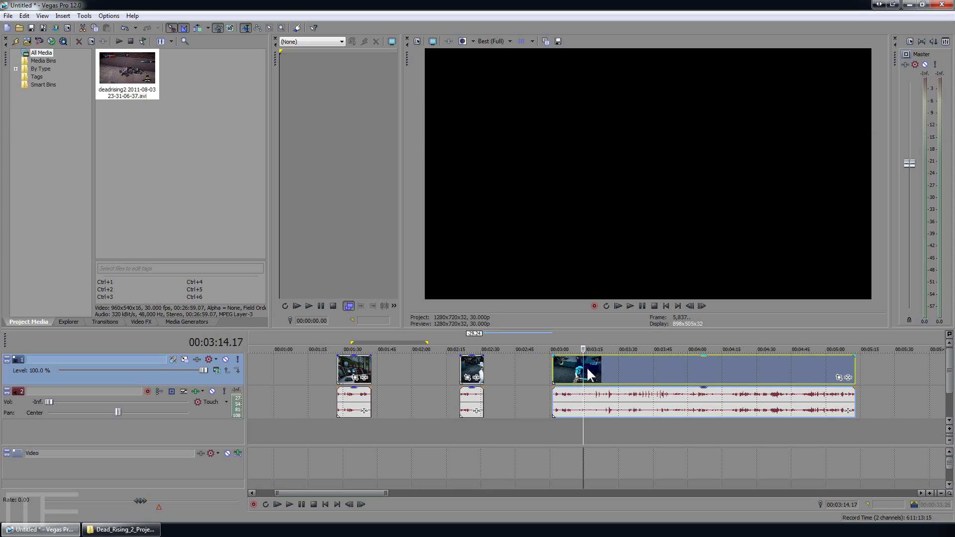
{"action": "key", "text": "Delete"}
- Move the remaining second clip to start at 00:01:37.03, overlapping the end of the first clip with a 5.09 crossfade
{"action": "left_click_drag", "start_coordinate": [459, 360], "coordinate": [371, 369]}
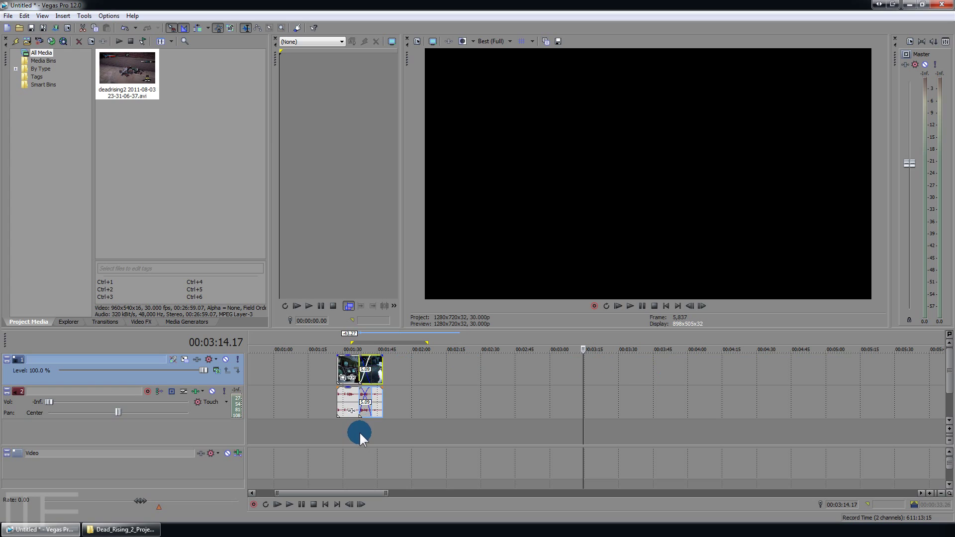
{"action": "left_click", "coordinate": [359, 433]}
{"action": "scroll", "coordinate": [575, 399], "scroll_direction": "up", "scroll_amount": 4}
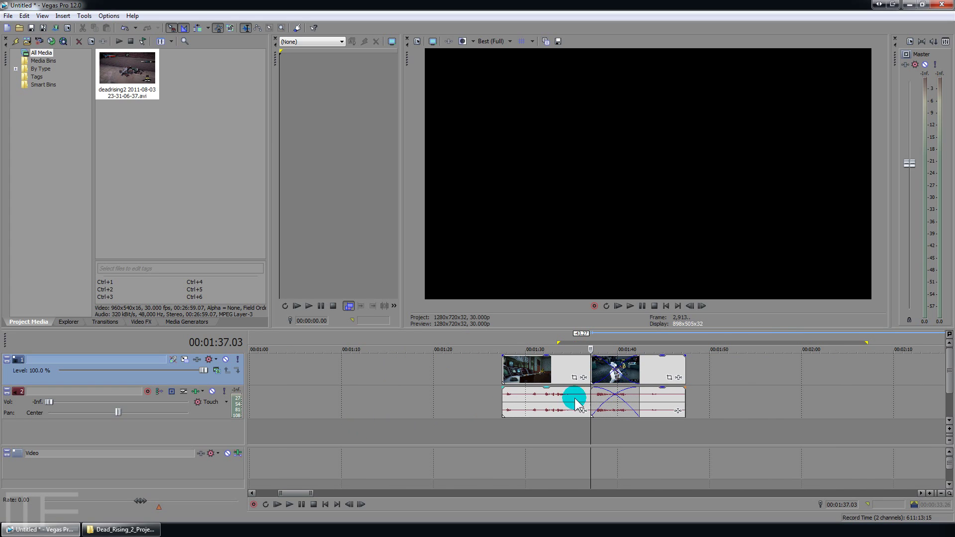
- Mark a time selection from 00:01:37.03 to 00:01:45.27 over the crossfade and place the playhead at 00:01:30.22 in the first clip
{"action": "left_click", "coordinate": [602, 366]}
{"action": "left_click_drag", "start_coordinate": [672, 442], "coordinate": [590, 436]}
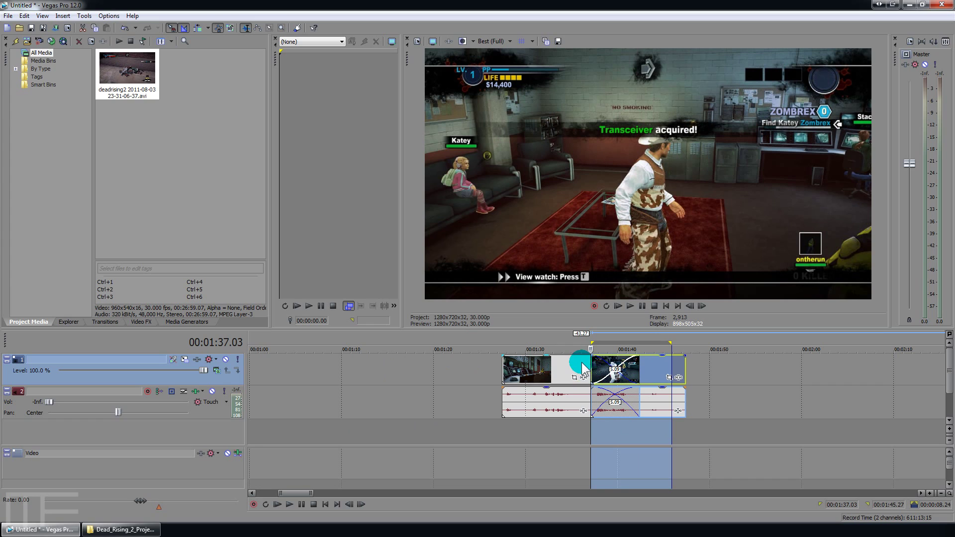
{"action": "left_click", "coordinate": [592, 432]}
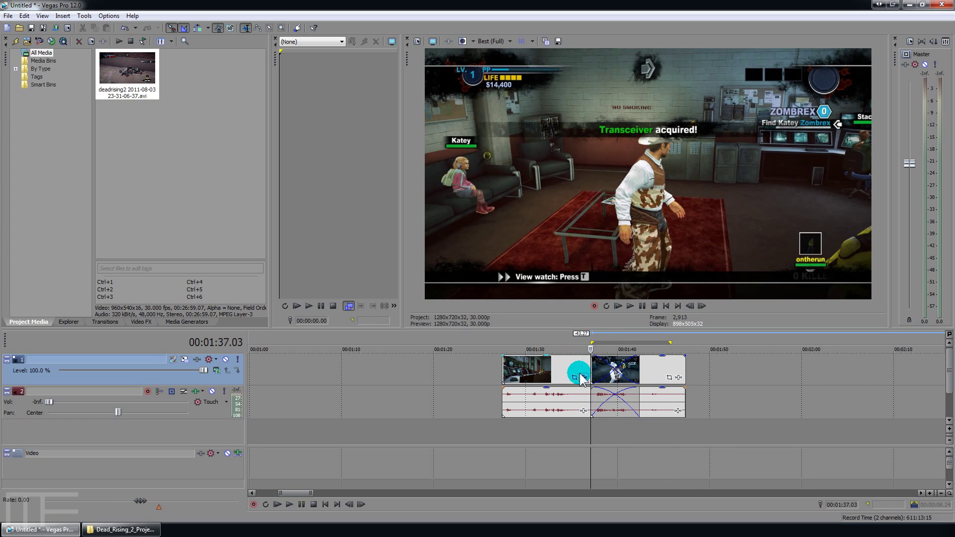
{"action": "left_click", "coordinate": [532, 364]}
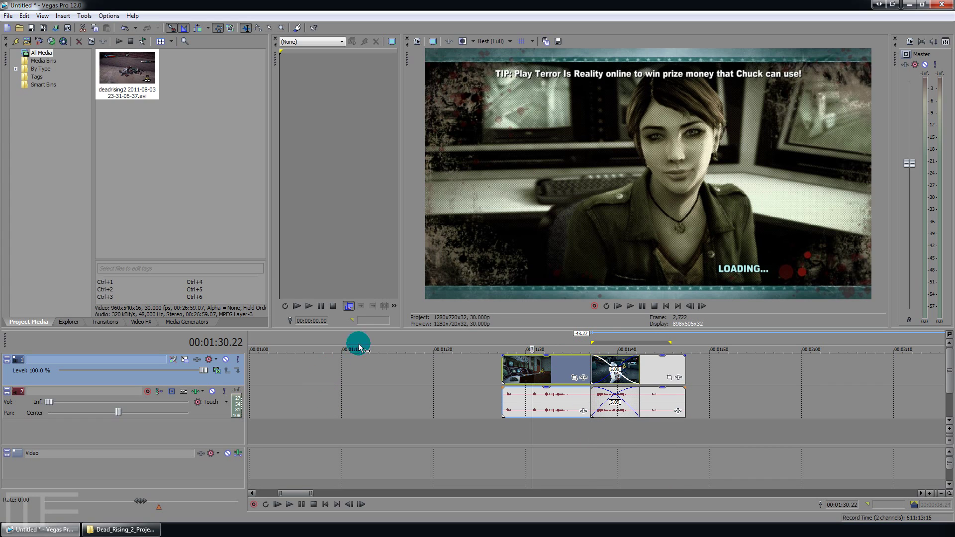